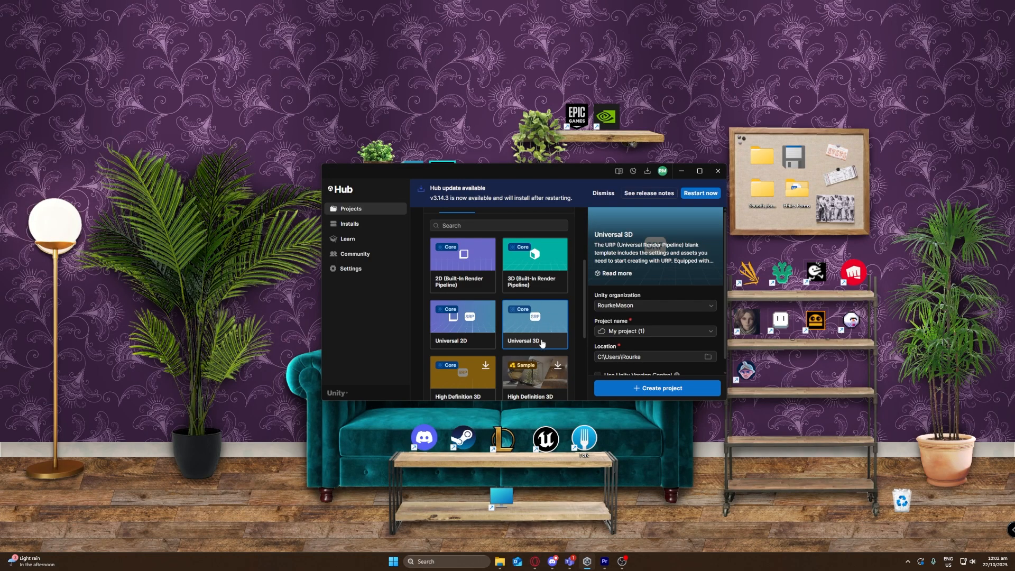
# Create a Universal 3D project named AnimationClass in Unity Hub.
pyautogui.scroll(-1, 512, 288)
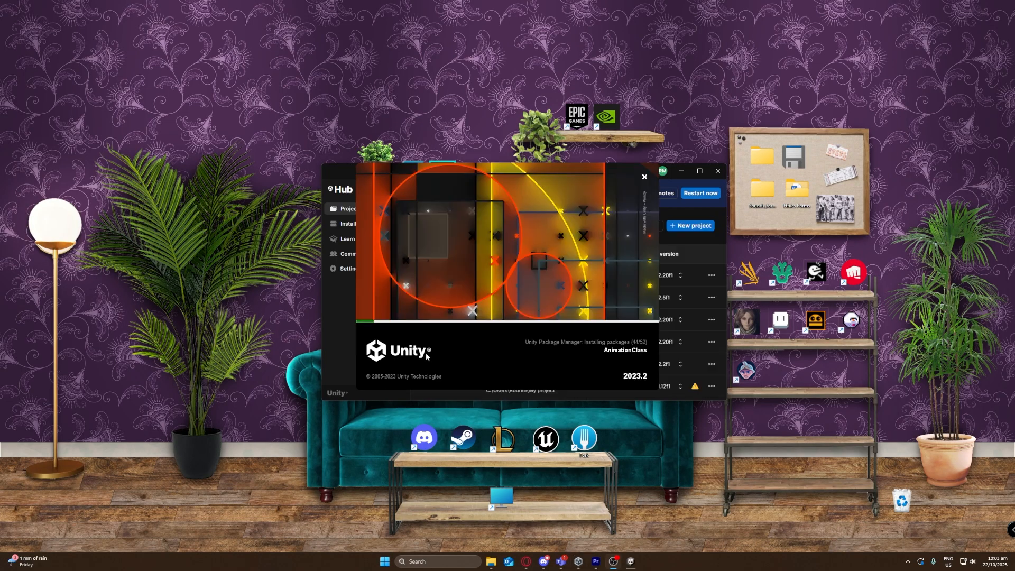
# Switch to the browser window with the mixamo search and open the Mixamo website.
pyautogui.moveTo(526, 560)
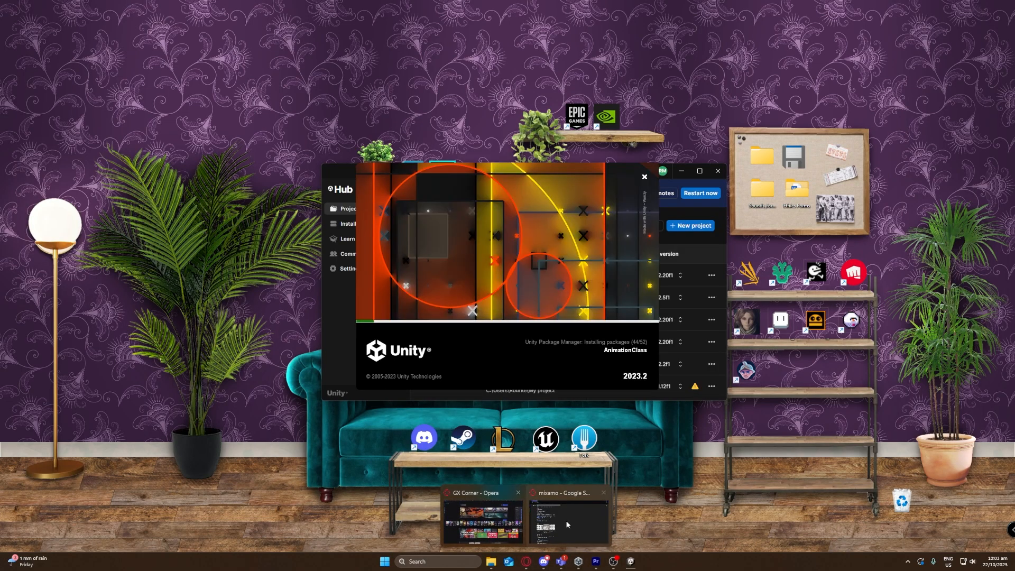
pyautogui.click(569, 511)
pyautogui.click(111, 122)
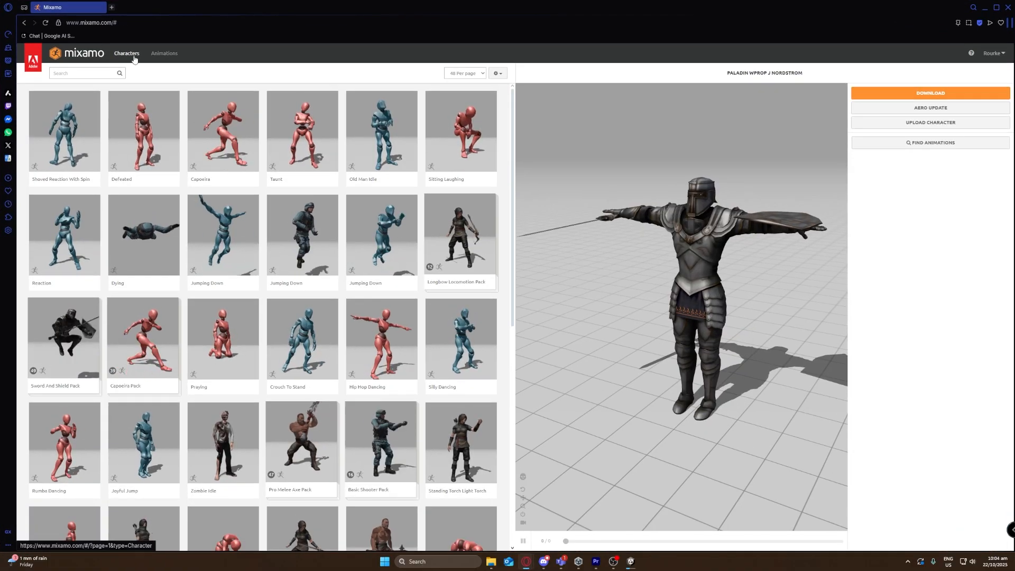
# Load the Paladin w/Prop character from page 3 of the character library, replacing the current character.
pyautogui.click(126, 55)
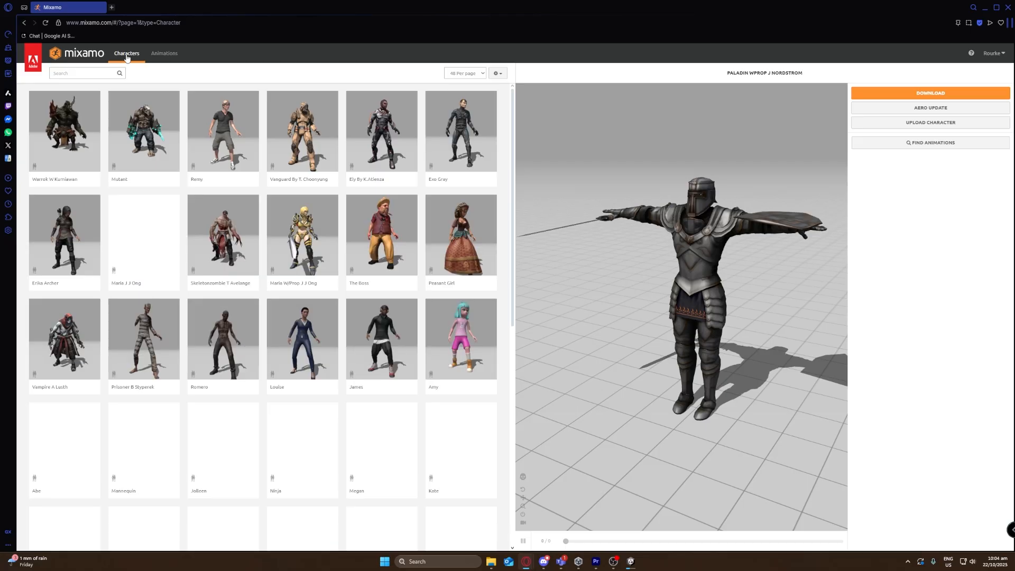
pyautogui.scroll(-8, 199, 290)
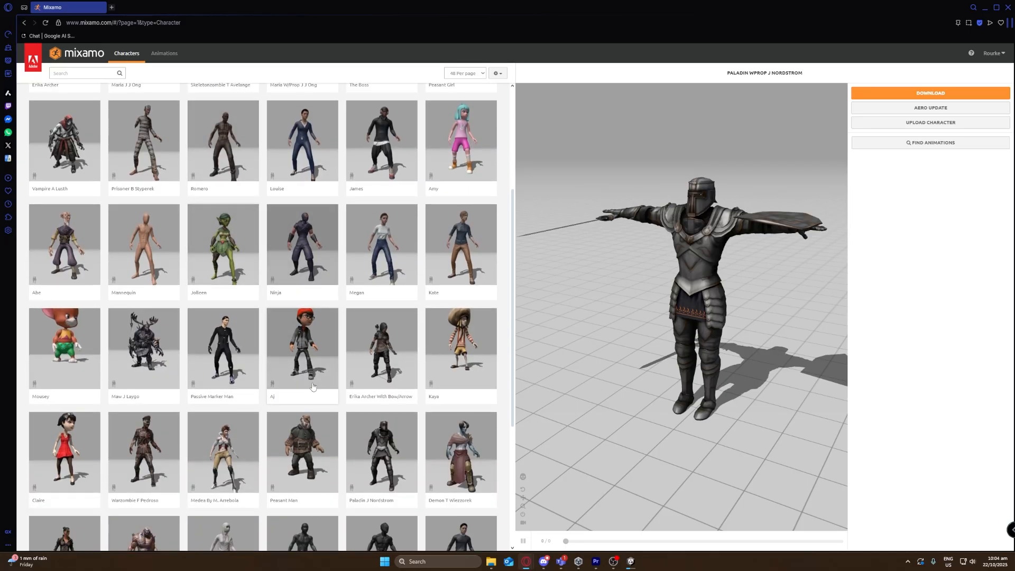
pyautogui.scroll(-1, 346, 397)
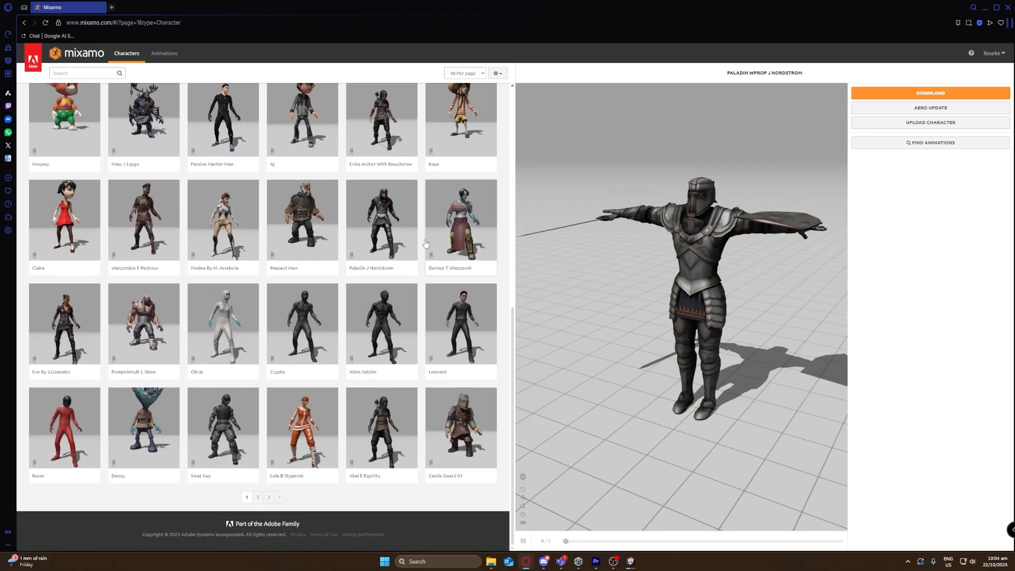
pyautogui.click(269, 497)
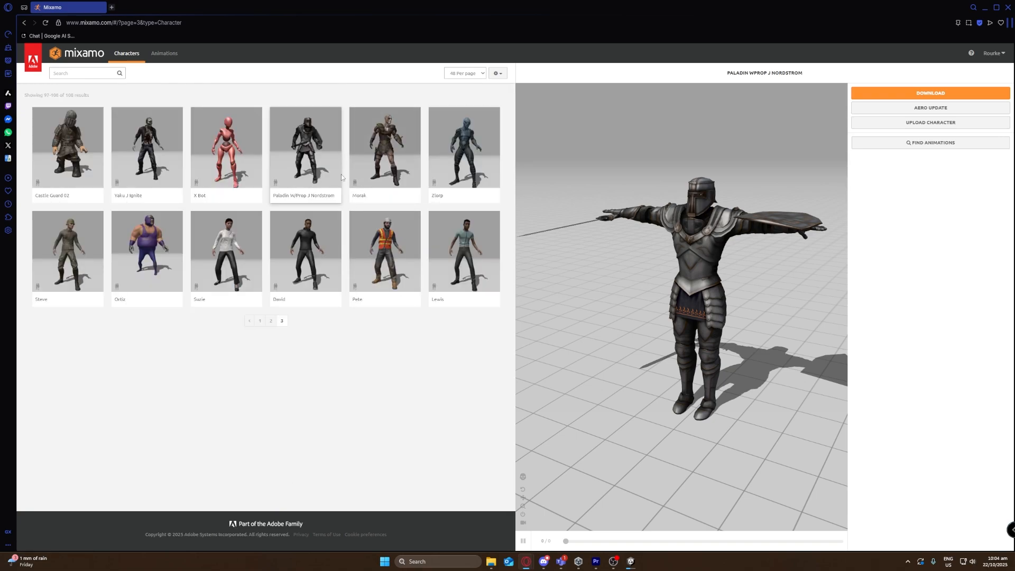
pyautogui.click(320, 154)
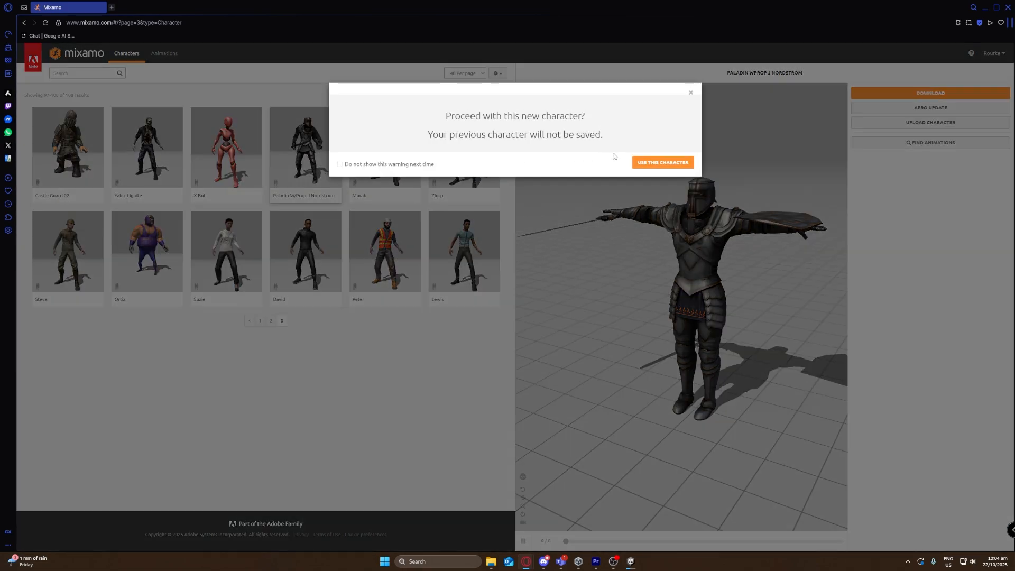
pyautogui.click(643, 164)
# Download the Paladin w/Prop character as FBX Binary in T-pose.
pyautogui.moveTo(731, 278); pyautogui.dragTo(756, 278)
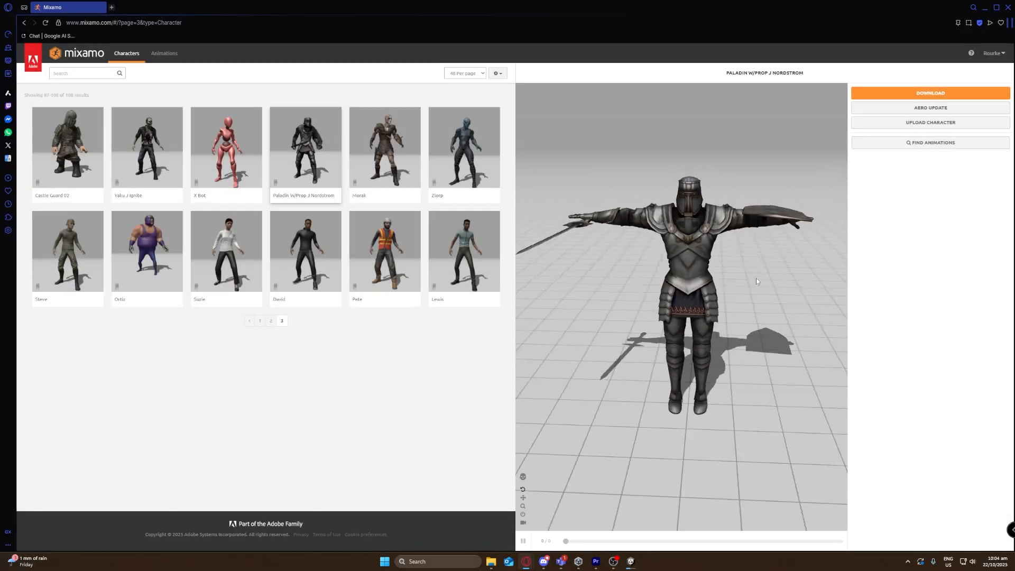
pyautogui.moveTo(607, 274); pyautogui.dragTo(725, 262)
pyautogui.click(937, 93)
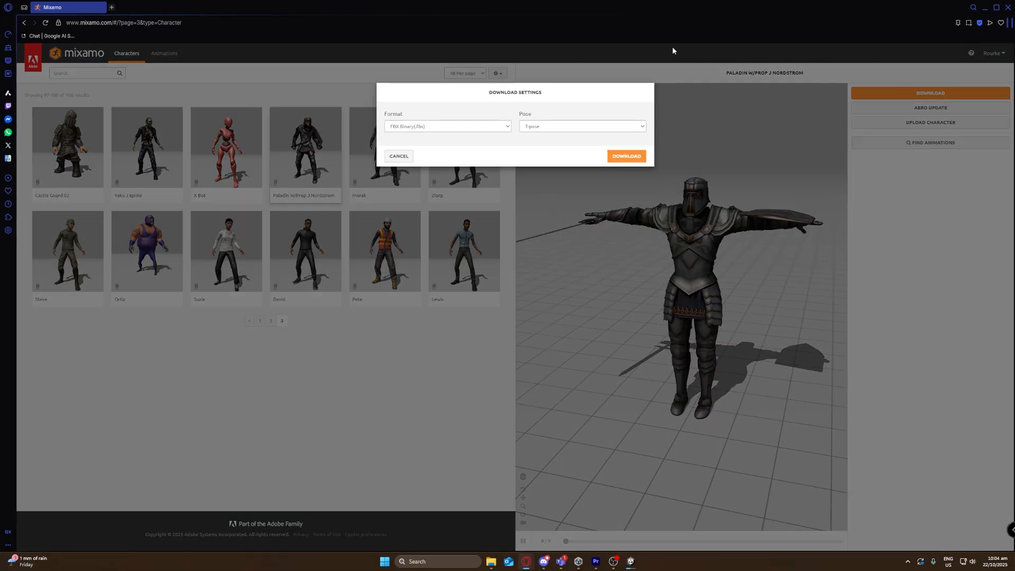
pyautogui.click(624, 157)
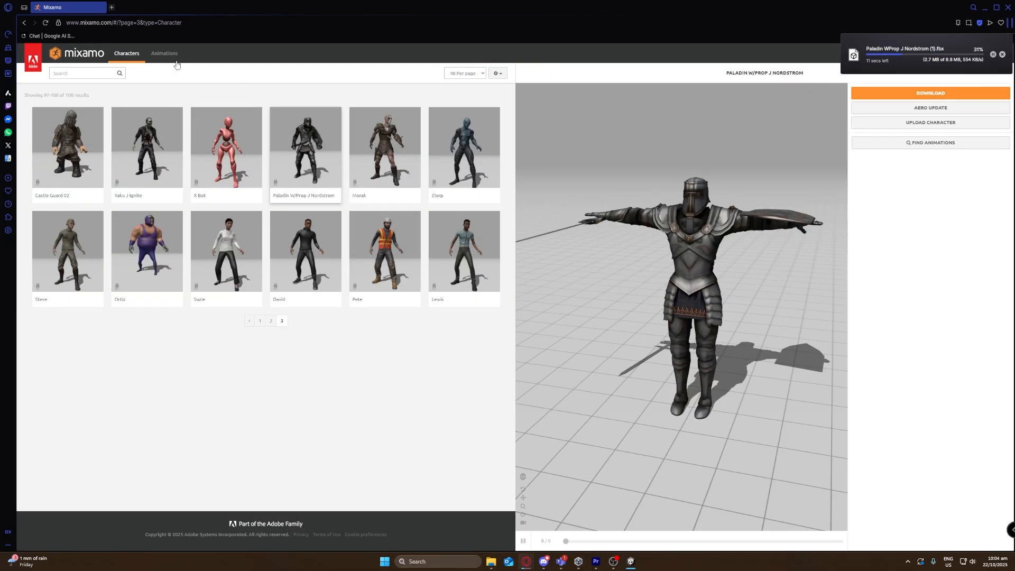
# Search the animation library for "idle" and apply the Breathing Idle animation to the Paladin.
pyautogui.click(165, 54)
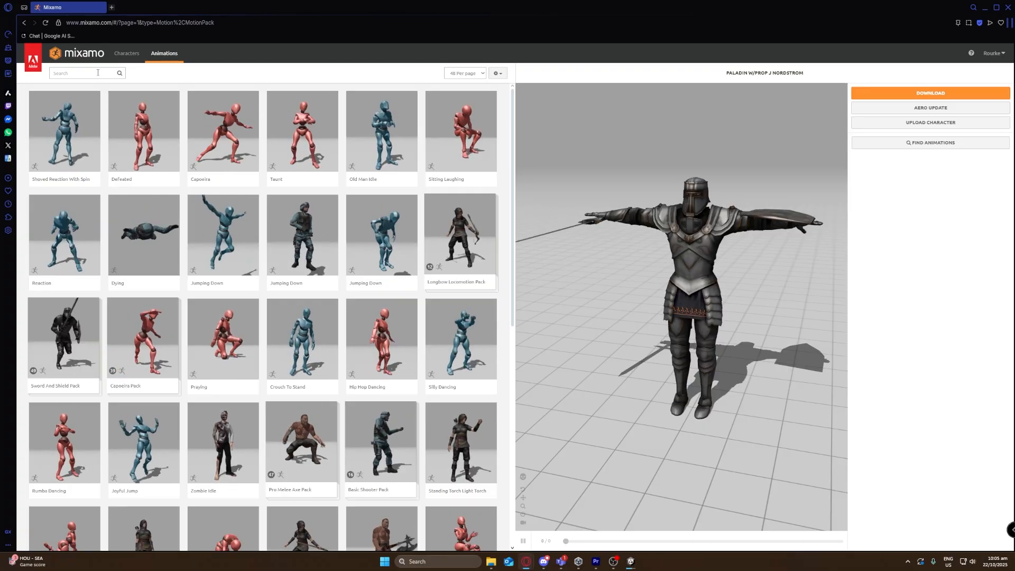
pyautogui.click(96, 72)
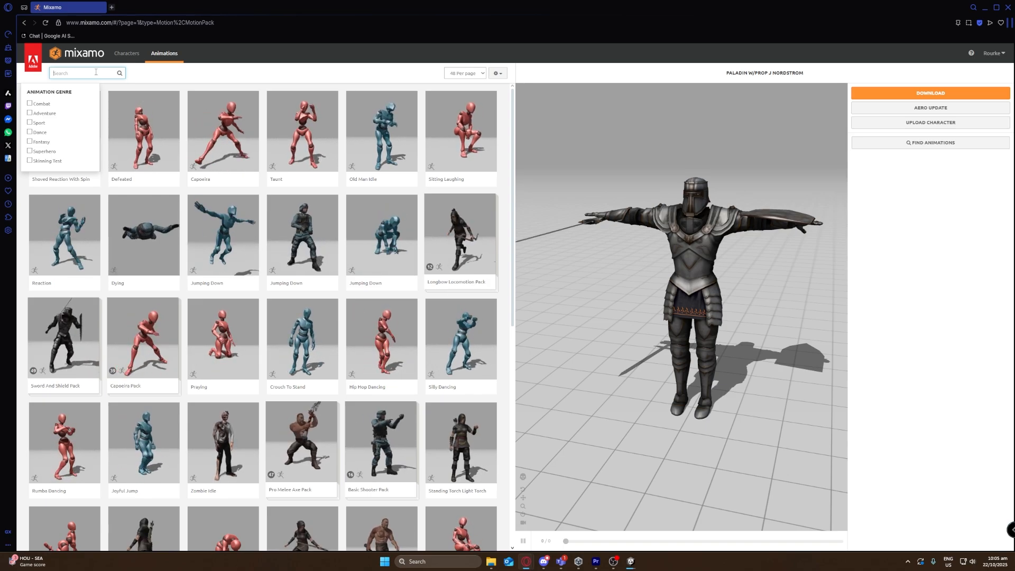
pyautogui.write('idle')
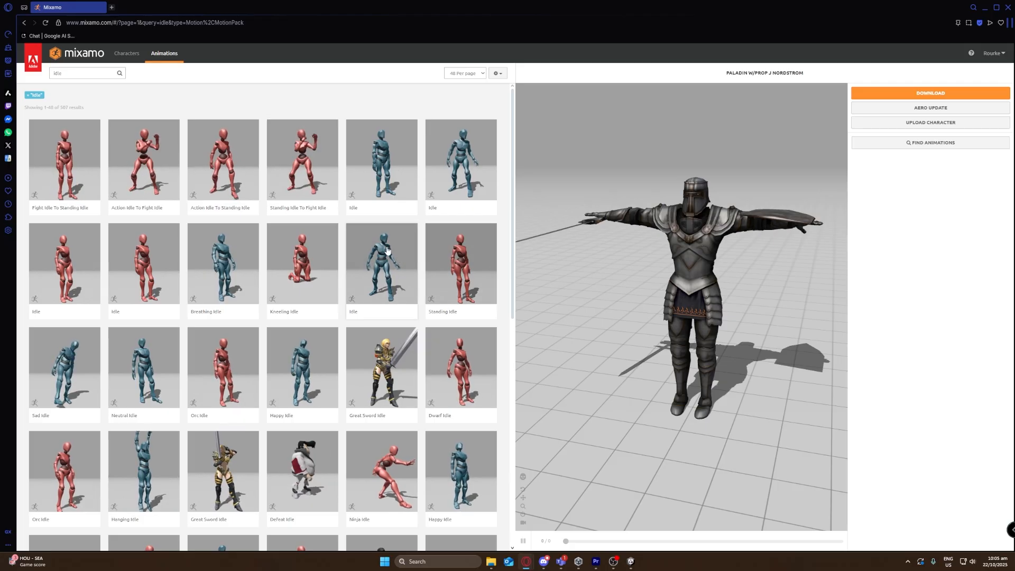
pyautogui.click(223, 264)
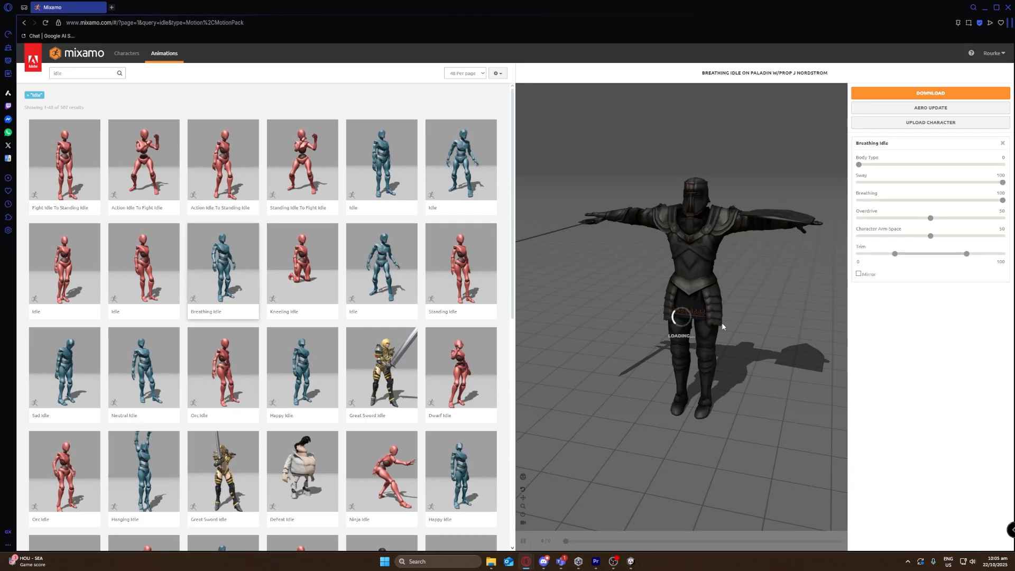
# Set the Breathing Idle animation's Body Type to 29, Sway to 62 and Breathing to 63.
pyautogui.moveTo(688, 326)
pyautogui.mouseDown()
pyautogui.moveTo(759, 327)
pyautogui.moveTo(687, 344)
pyautogui.mouseUp()
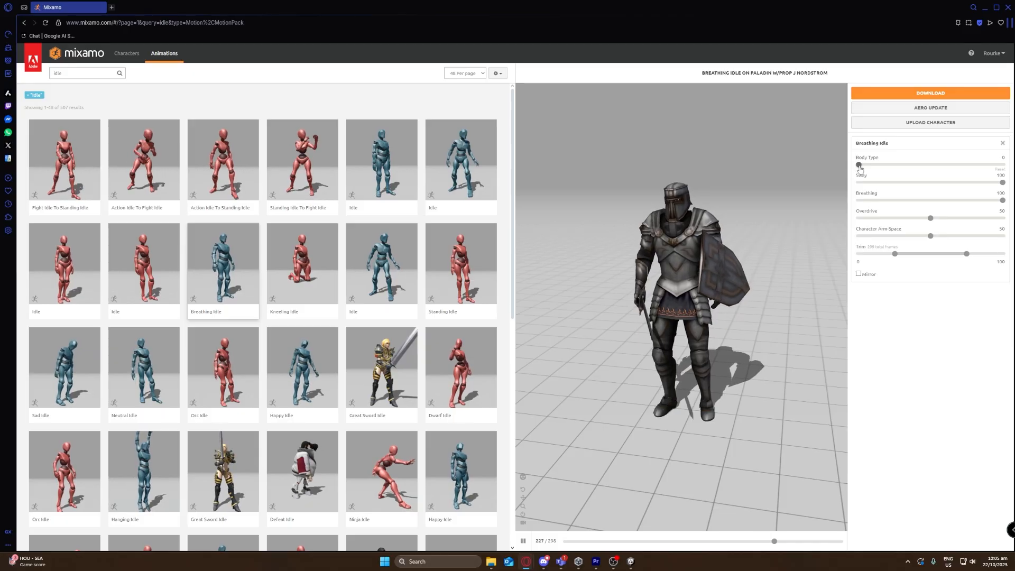
pyautogui.moveTo(859, 165); pyautogui.dragTo(898, 166)
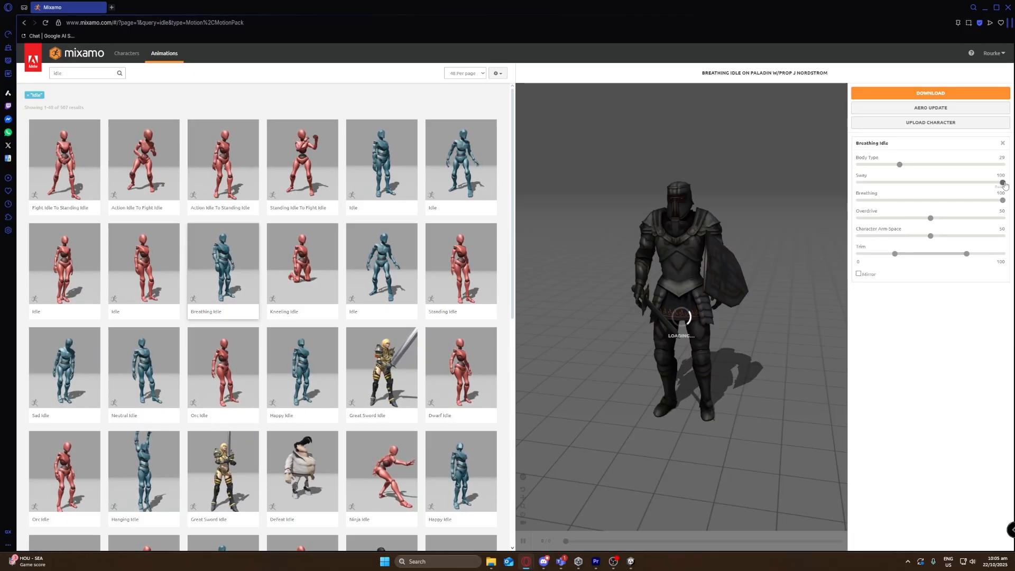
pyautogui.moveTo(1003, 183); pyautogui.dragTo(947, 182)
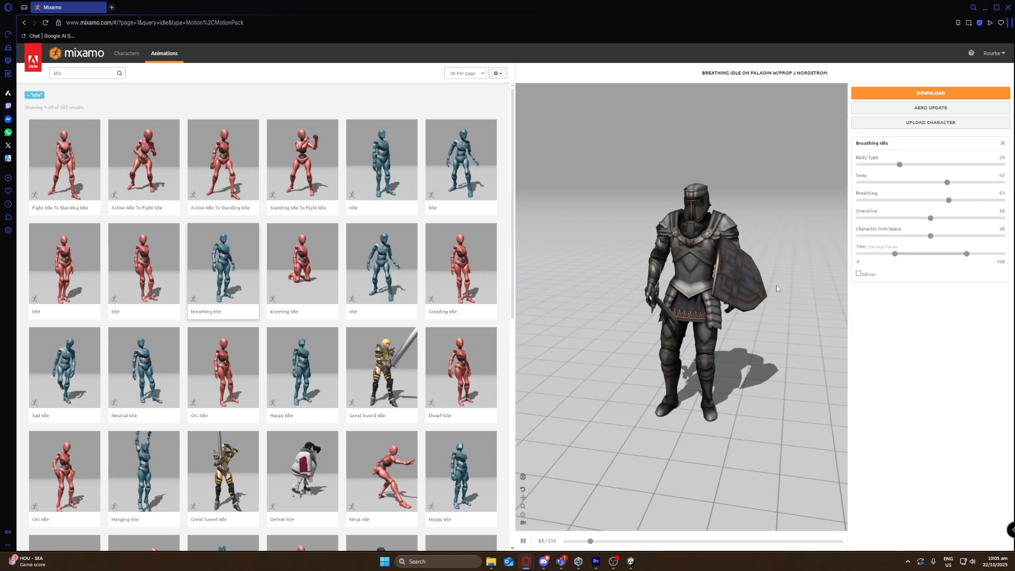
pyautogui.moveTo(674, 273); pyautogui.dragTo(692, 291)
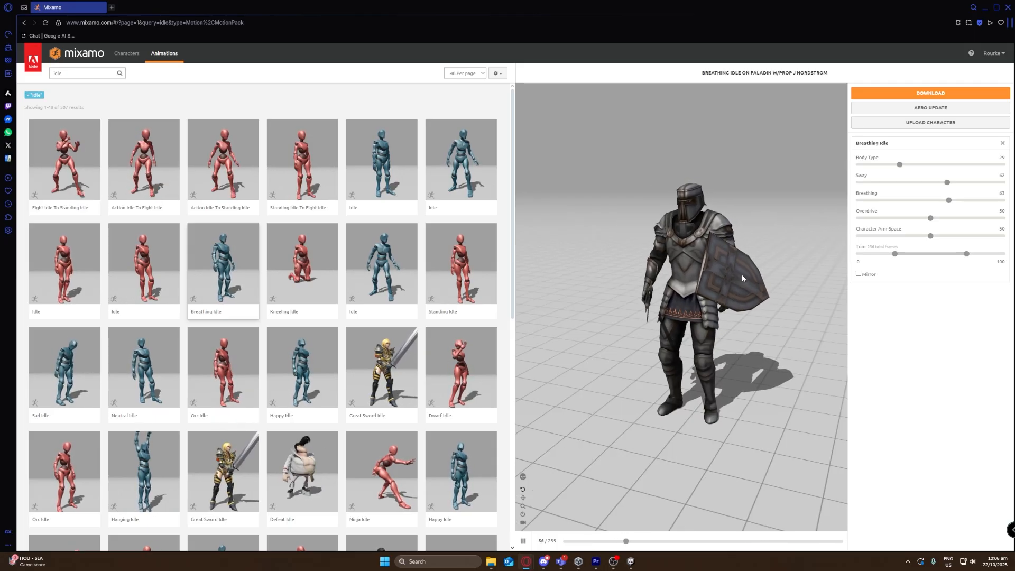
# Download the Breathing Idle animation as FBX Binary at 30 frames per second, without skin and with uniform keyframe reduction.
pyautogui.click(925, 94)
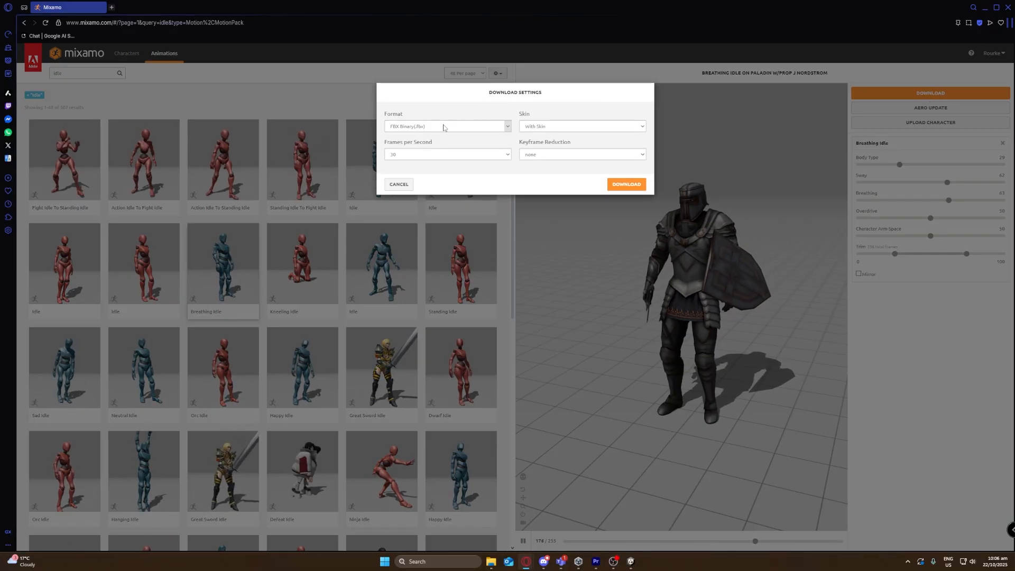
pyautogui.click(533, 126)
pyautogui.click(534, 137)
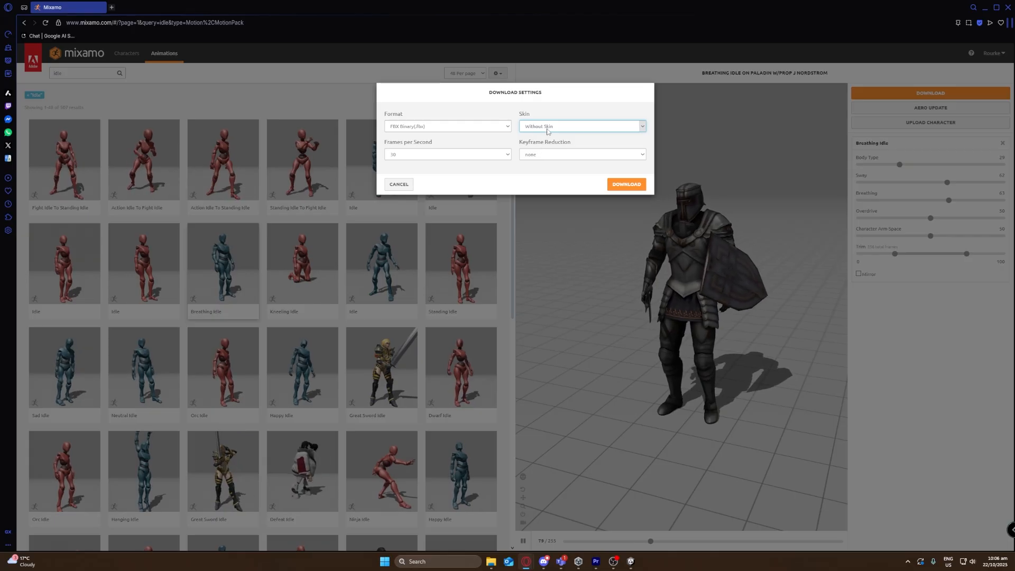
pyautogui.click(545, 155)
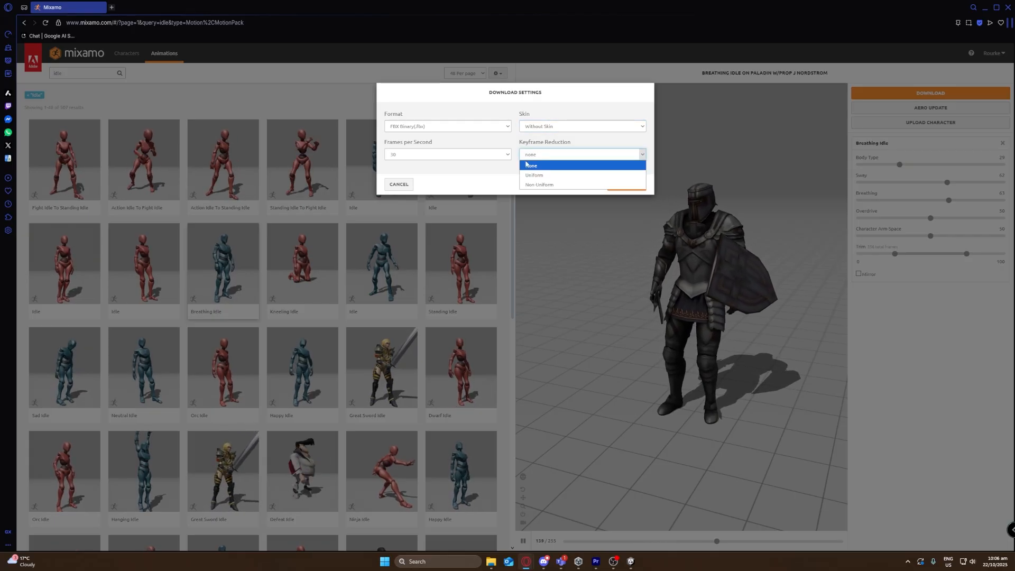
pyautogui.click(543, 176)
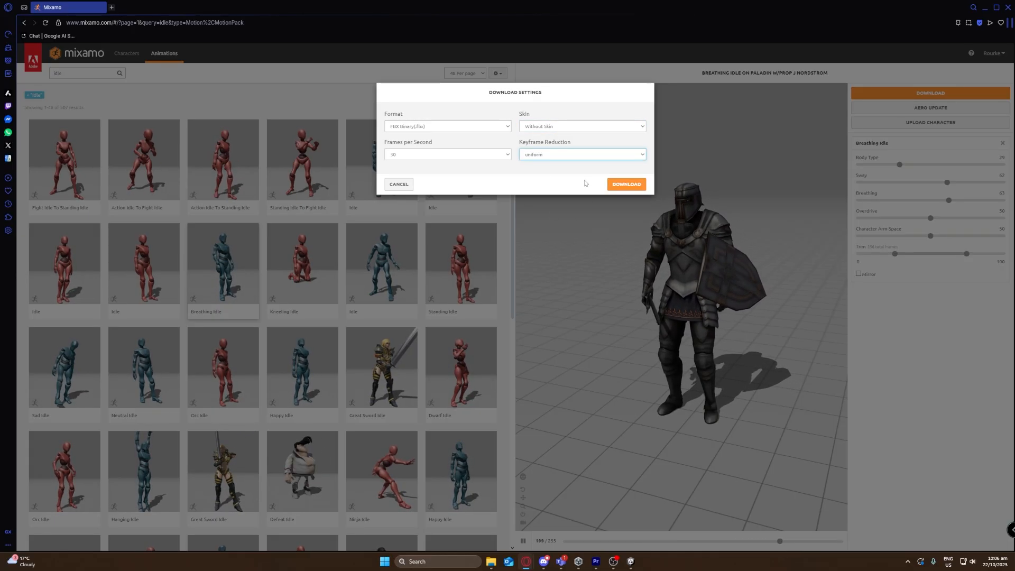
pyautogui.click(630, 184)
# Download the Sad Idle animation for the Paladin with Character Arm Space set to 70.
pyautogui.scroll(-2, 70, 292)
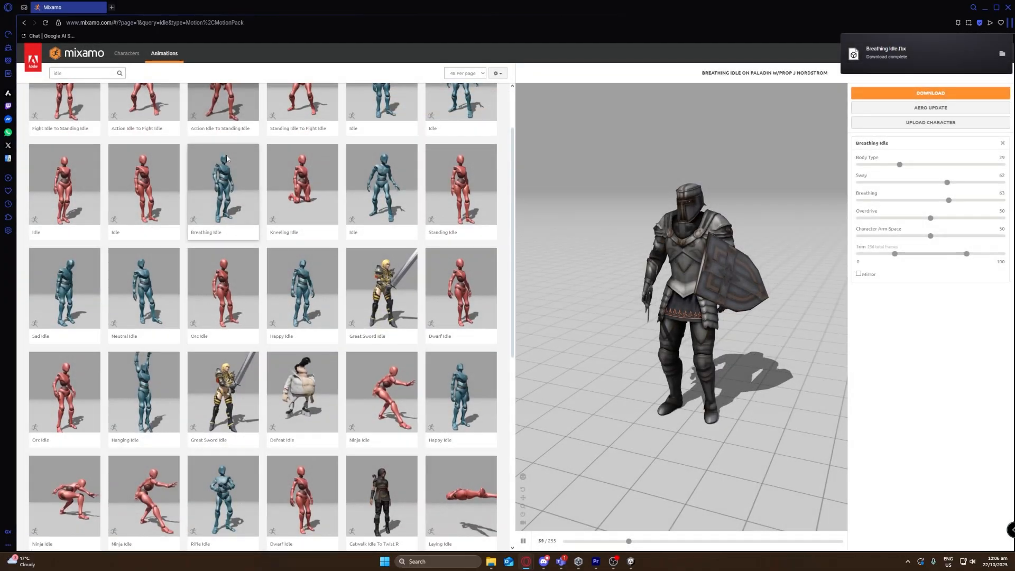
pyautogui.click(70, 292)
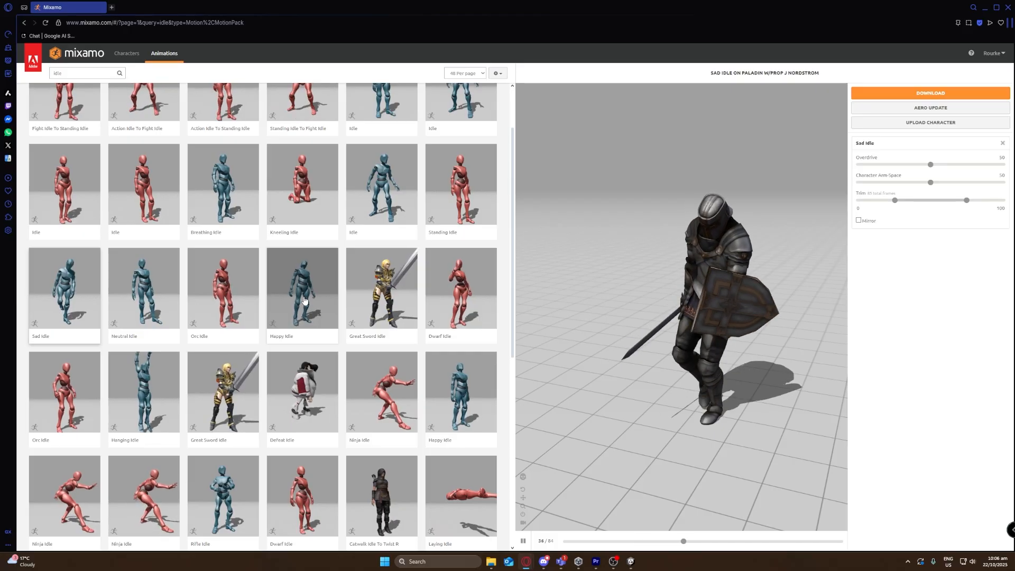
pyautogui.click(120, 294)
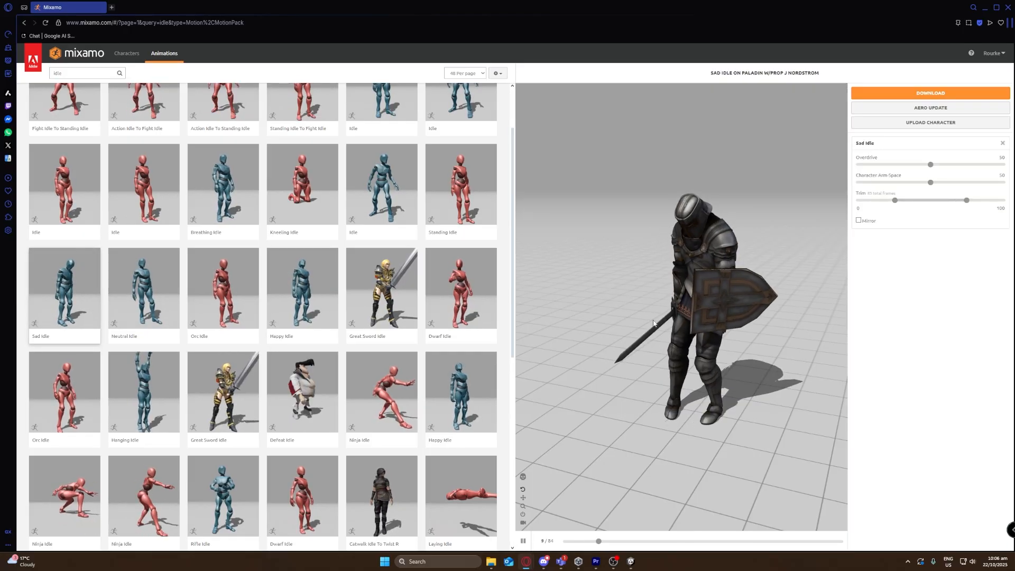
pyautogui.click(958, 182)
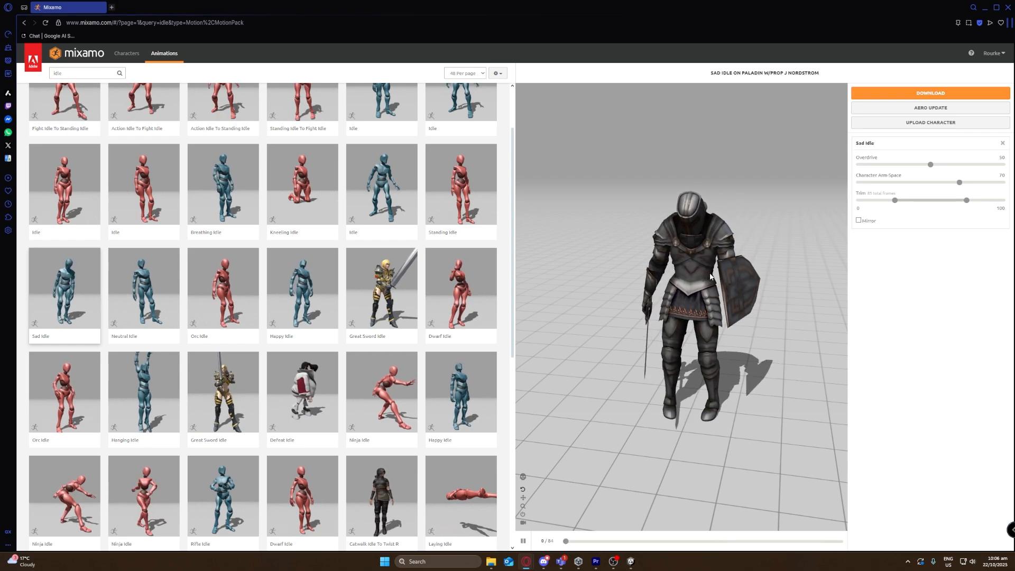
pyautogui.click(930, 93)
pyautogui.click(640, 186)
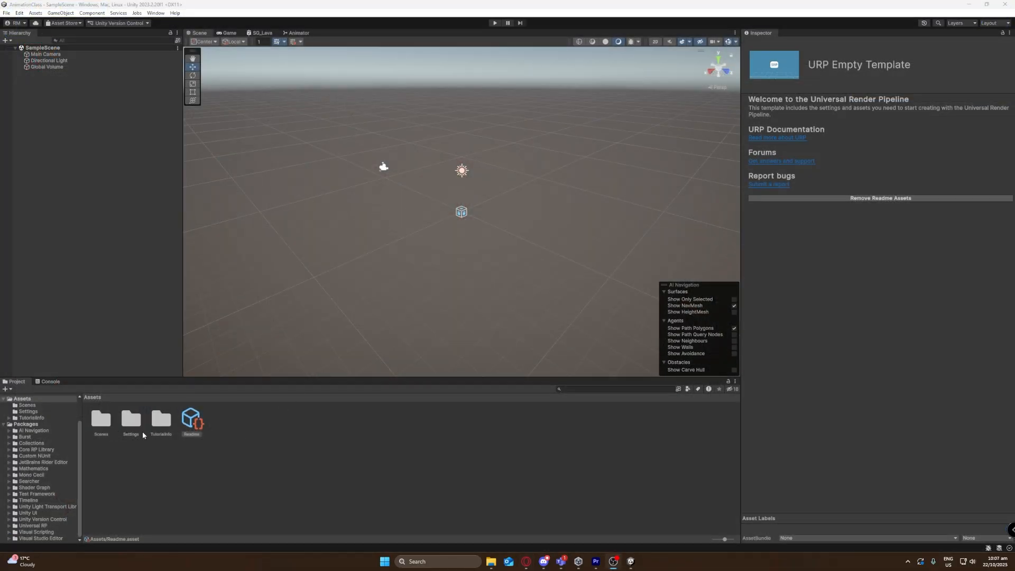
# Switch to the Unity editor and show My Assets in the Package Manager.
pyautogui.click(233, 423)
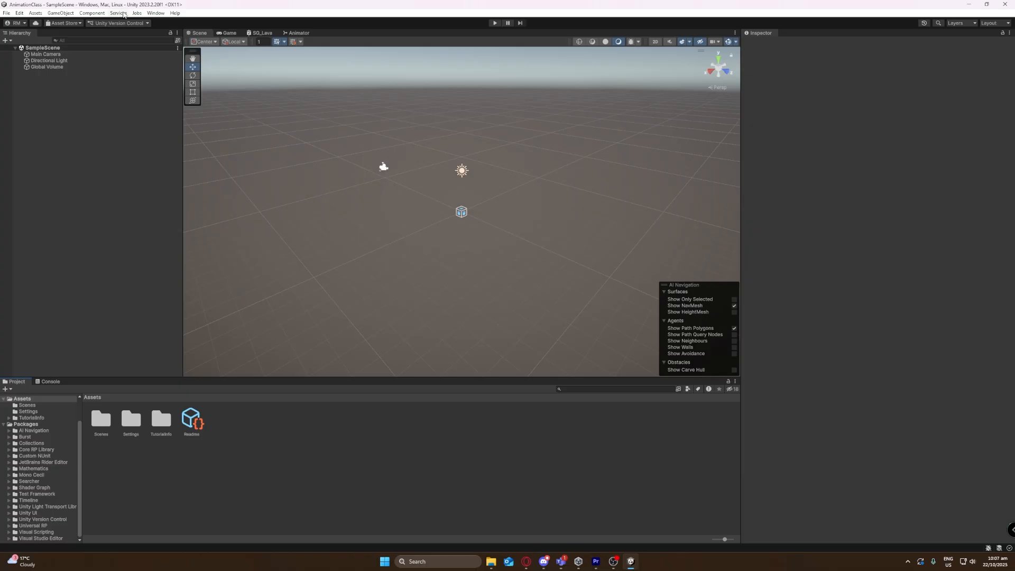
pyautogui.click(154, 13)
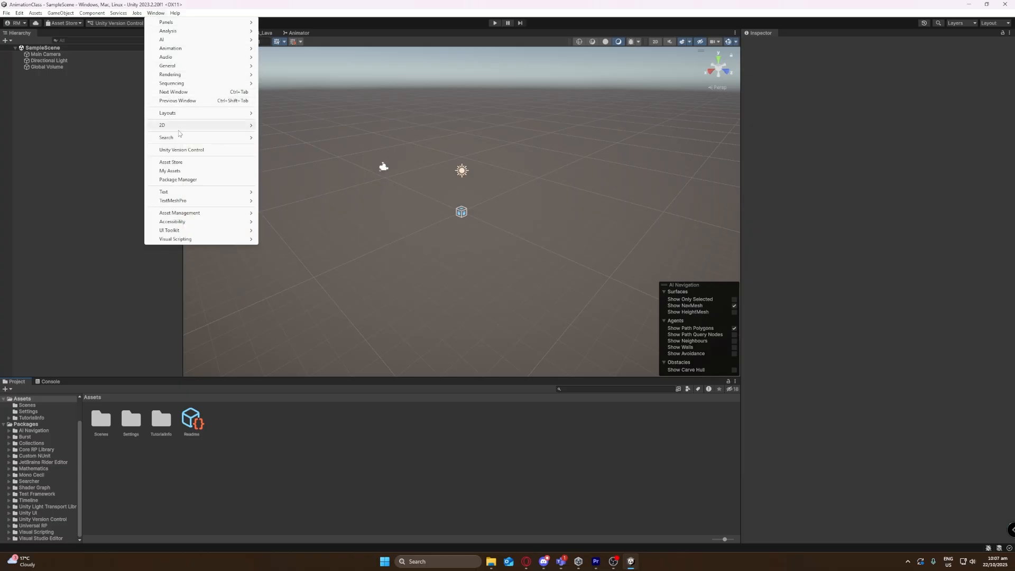
pyautogui.click(178, 180)
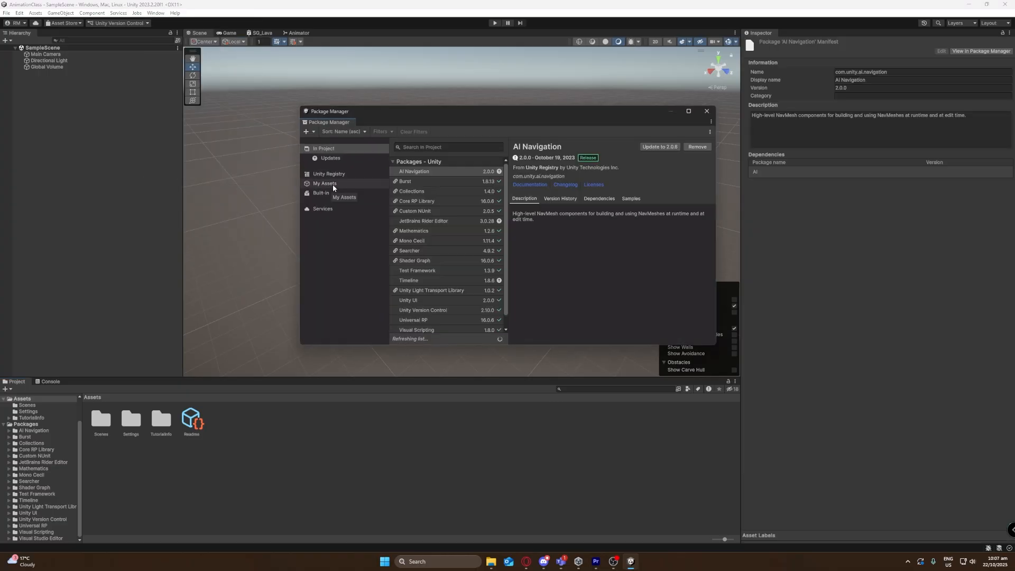
pyautogui.click(325, 183)
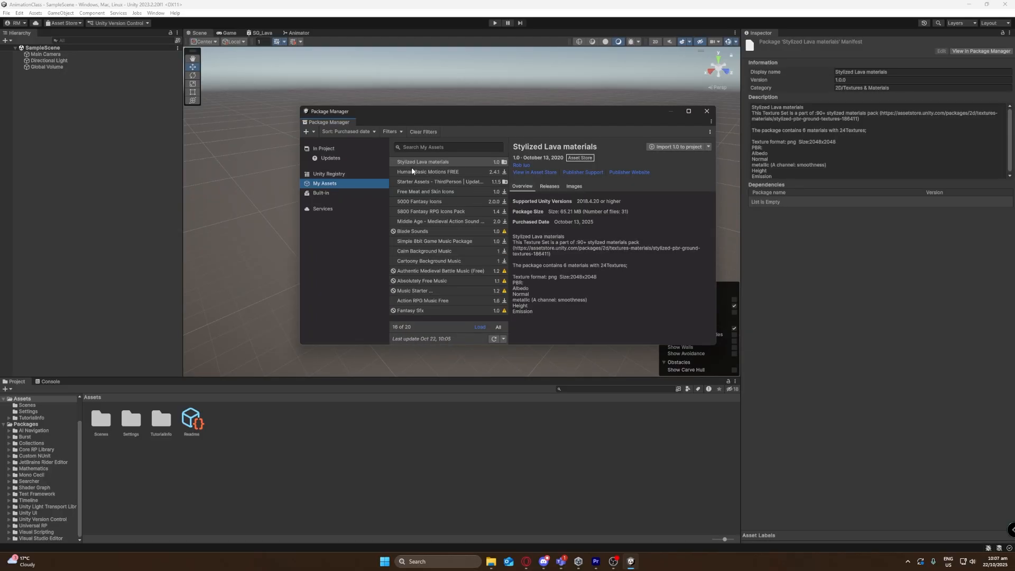
# Install the dependencies of the Starter Assets - ThirdPerson 1.1.5 package and enable the new input system backends, restarting the editor.
pyautogui.click(421, 182)
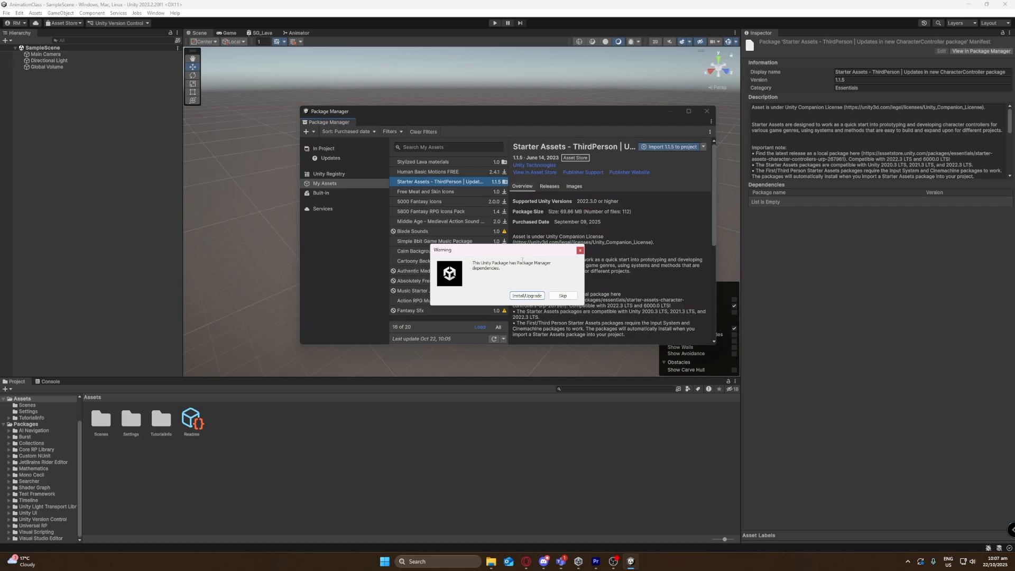
pyautogui.click(527, 296)
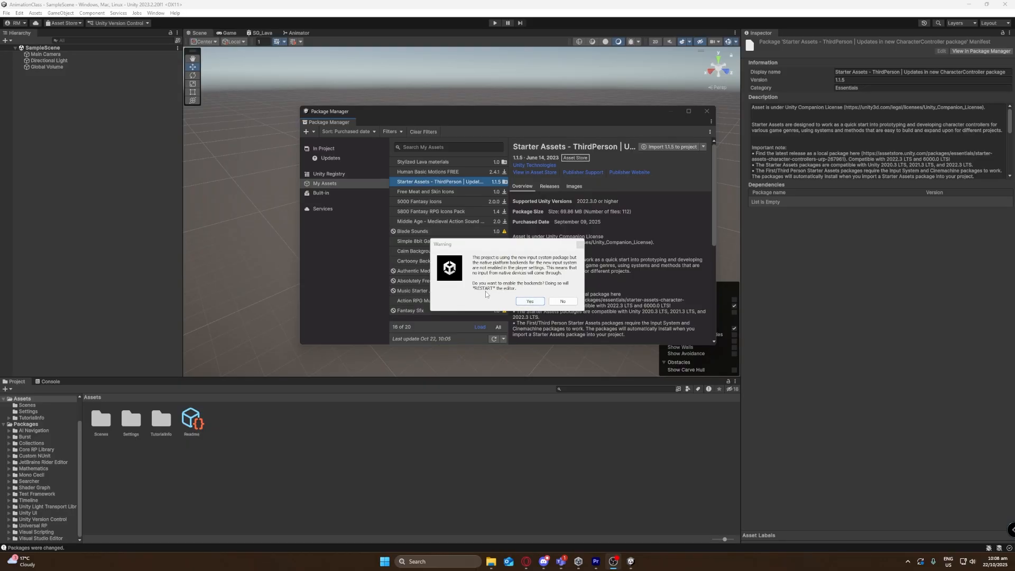
pyautogui.click(530, 303)
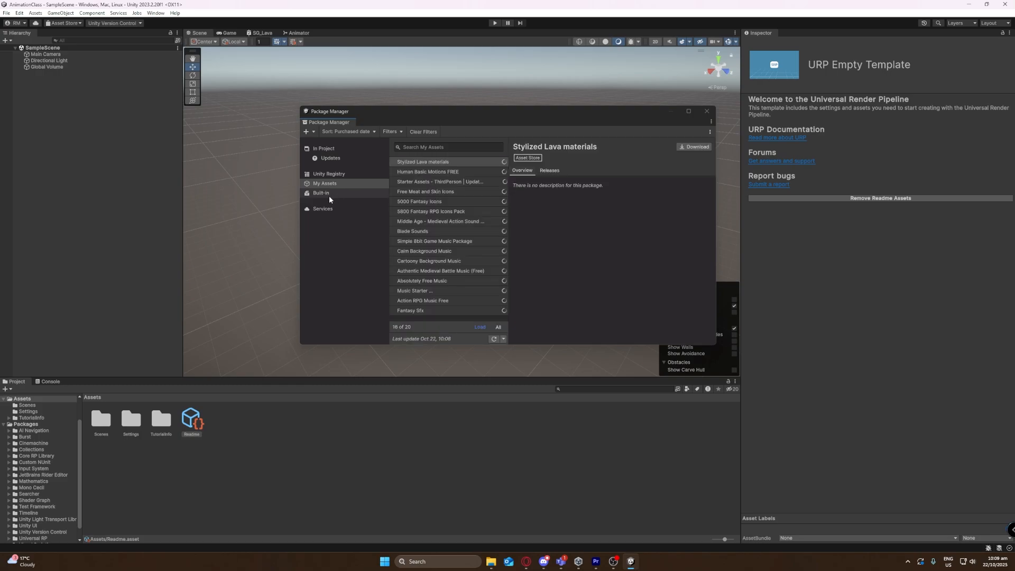
# Import the full Starter Assets - ThirdPerson 1.1.5 package, installing its dependencies, and close the Package Manager.
pyautogui.click(431, 182)
pyautogui.click(659, 146)
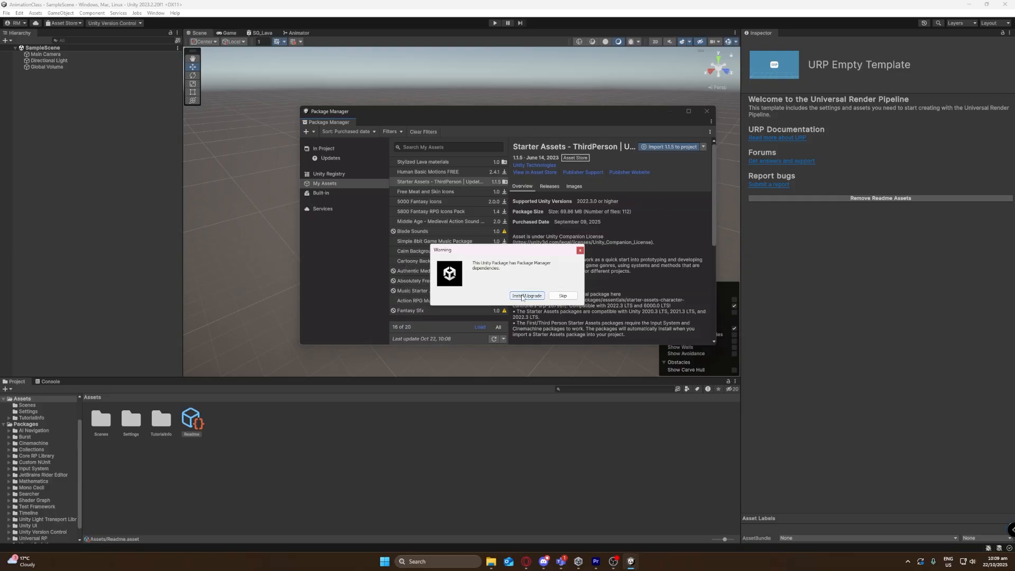
pyautogui.click(521, 296)
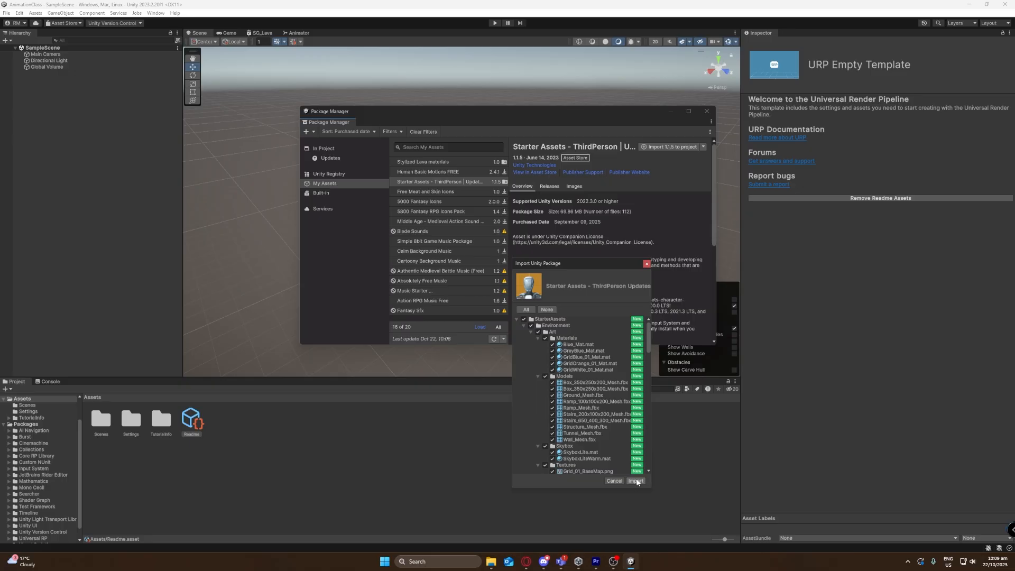
pyautogui.click(635, 481)
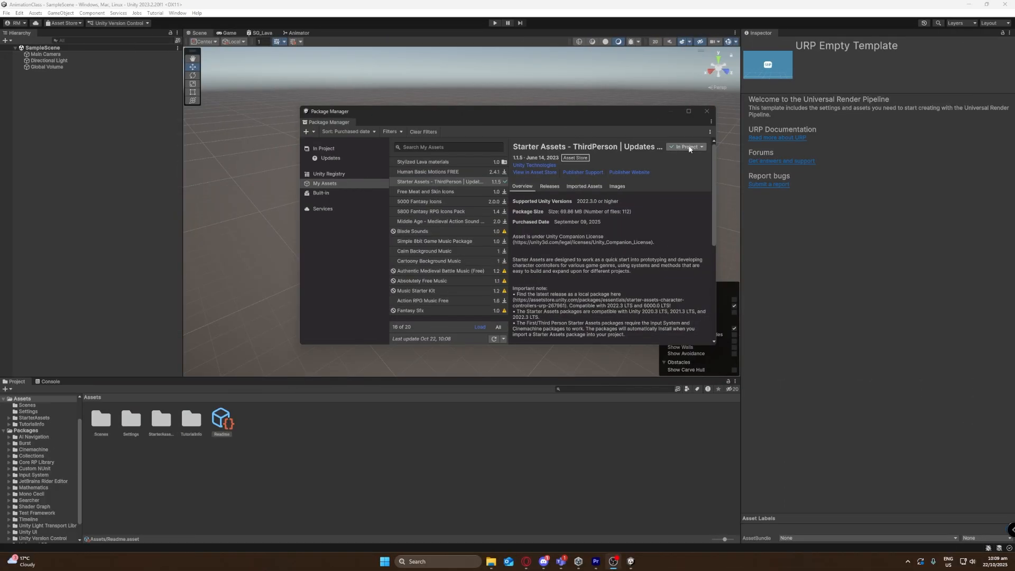
pyautogui.click(707, 111)
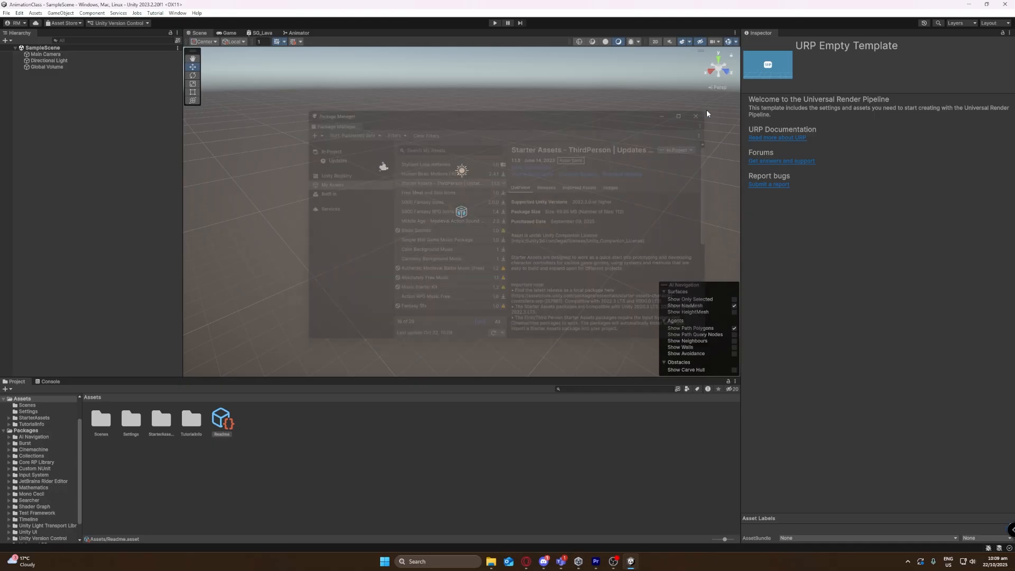
# Open the Playground scene from the StarterAssets/ThirdPersonController/Scenes folder.
pyautogui.click(159, 420)
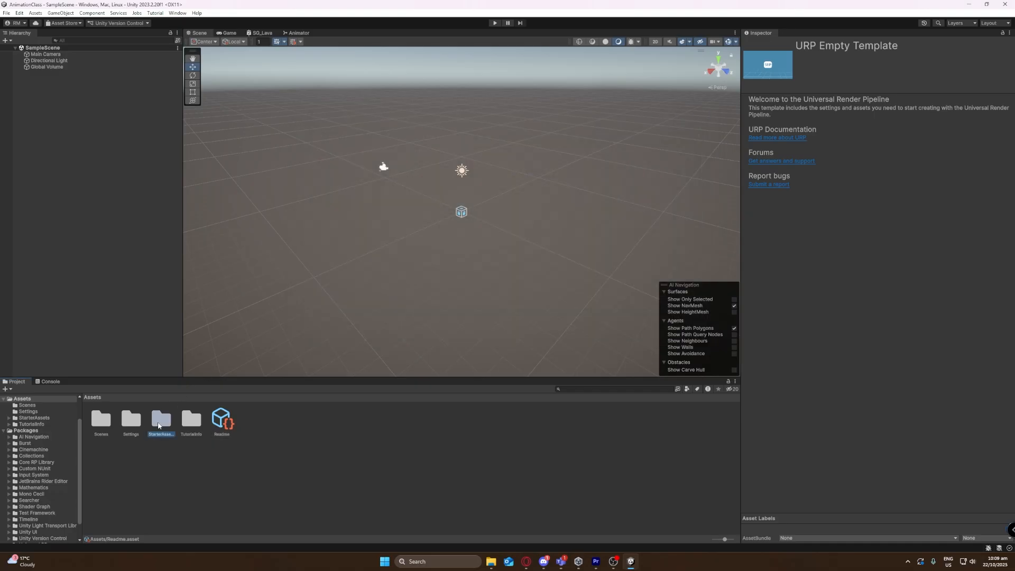
pyautogui.doubleClick(169, 418)
pyautogui.click(191, 420)
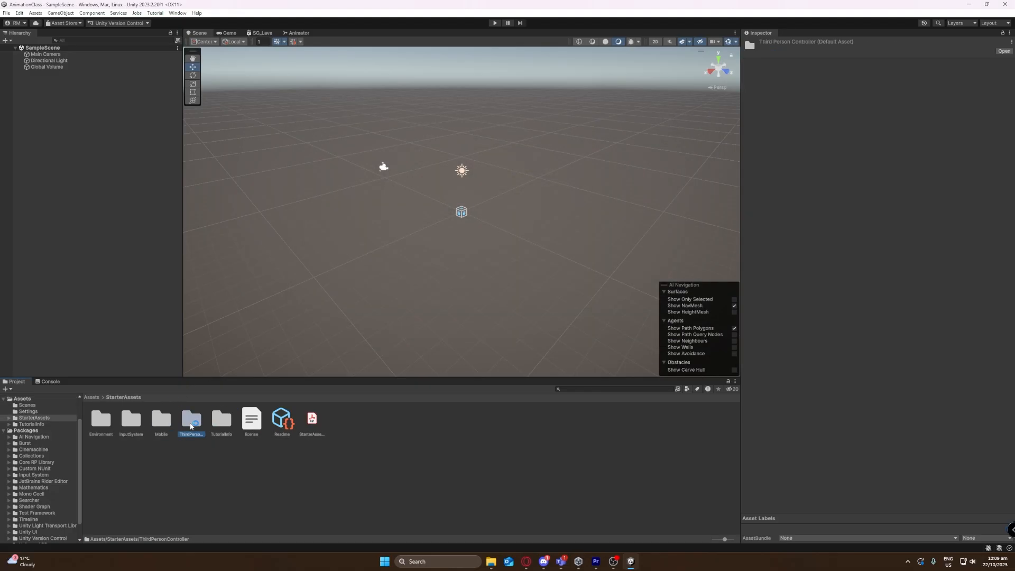
pyautogui.doubleClick(192, 420)
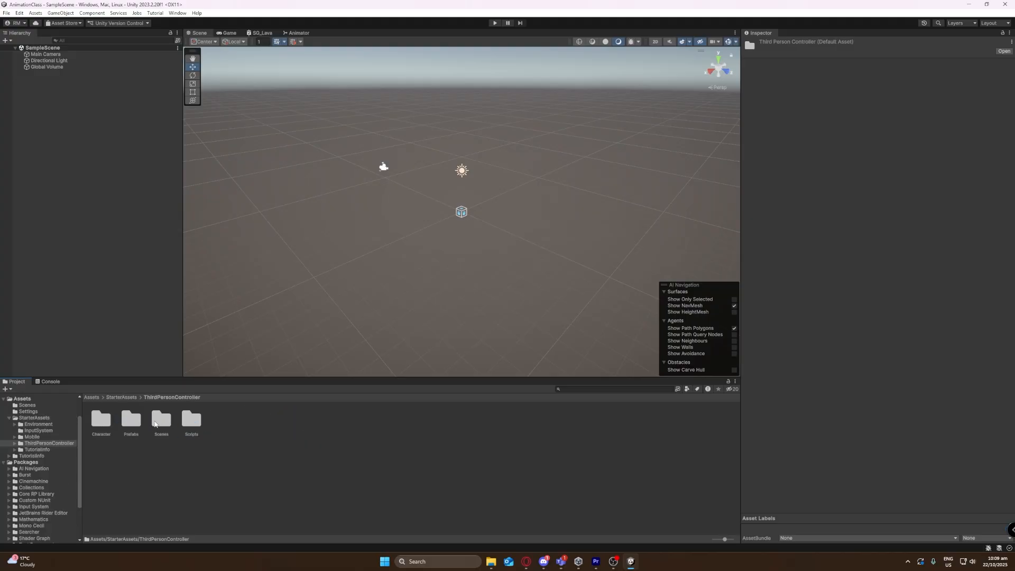
pyautogui.doubleClick(161, 420)
pyautogui.doubleClick(131, 420)
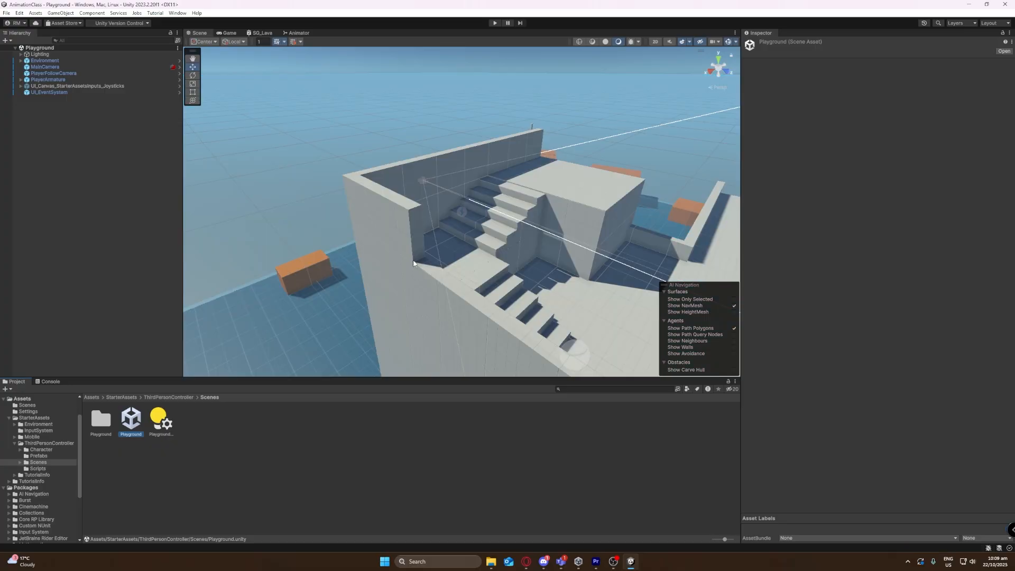
# Set the default render pipeline asset to URP-HighFidelity in the Graphics project settings.
pyautogui.click(19, 13)
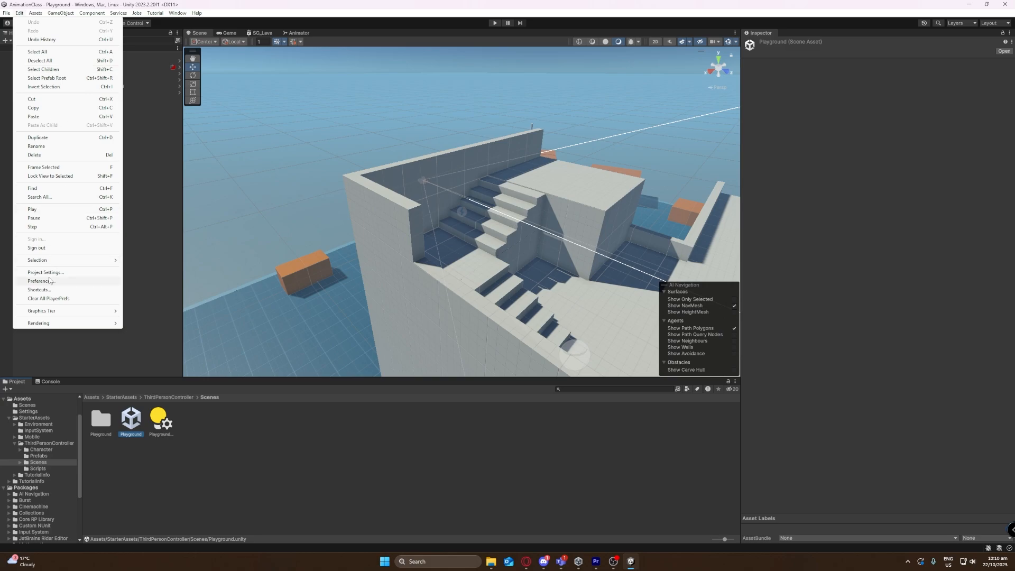
pyautogui.click(49, 274)
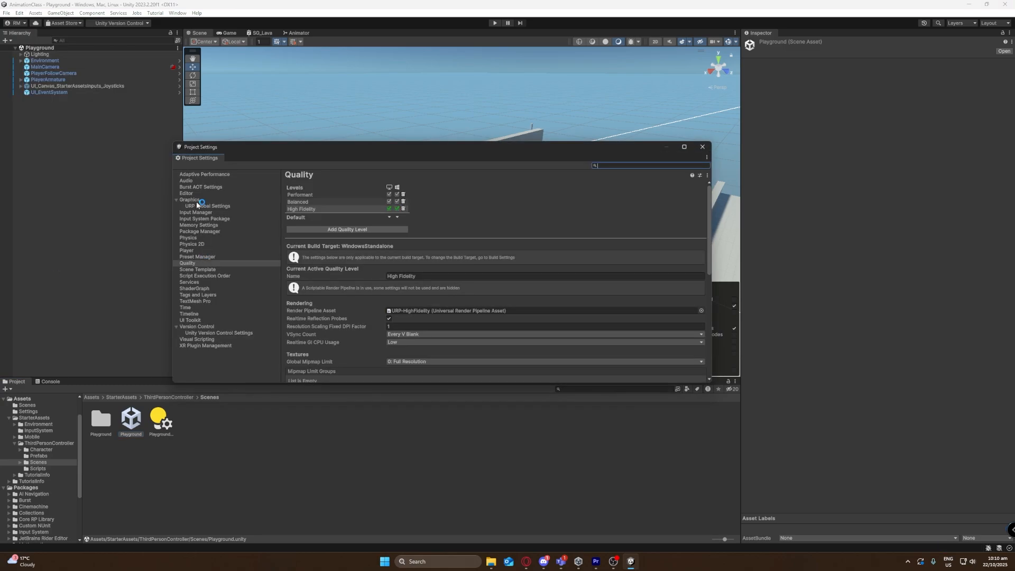
pyautogui.click(193, 200)
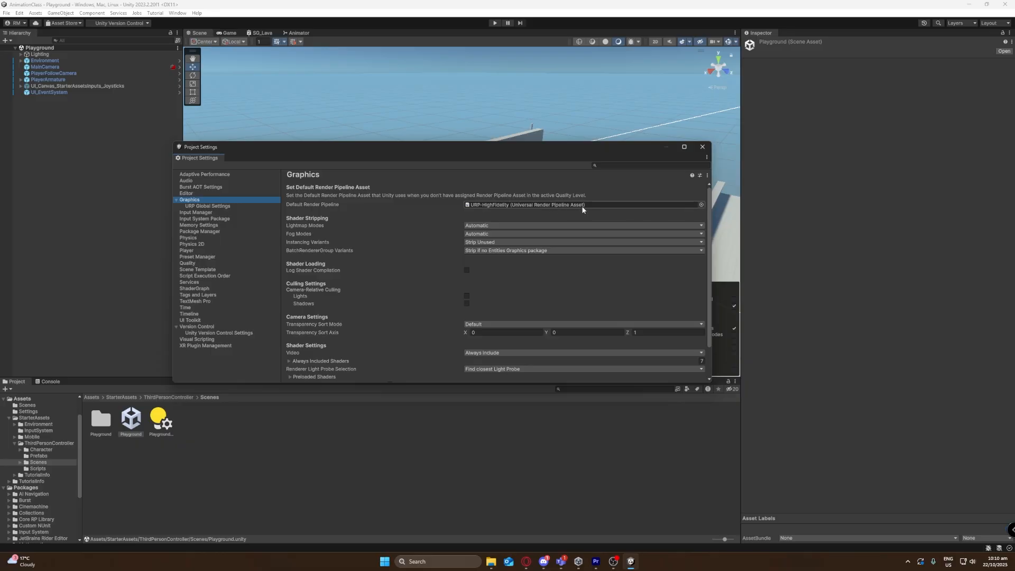
pyautogui.click(701, 205)
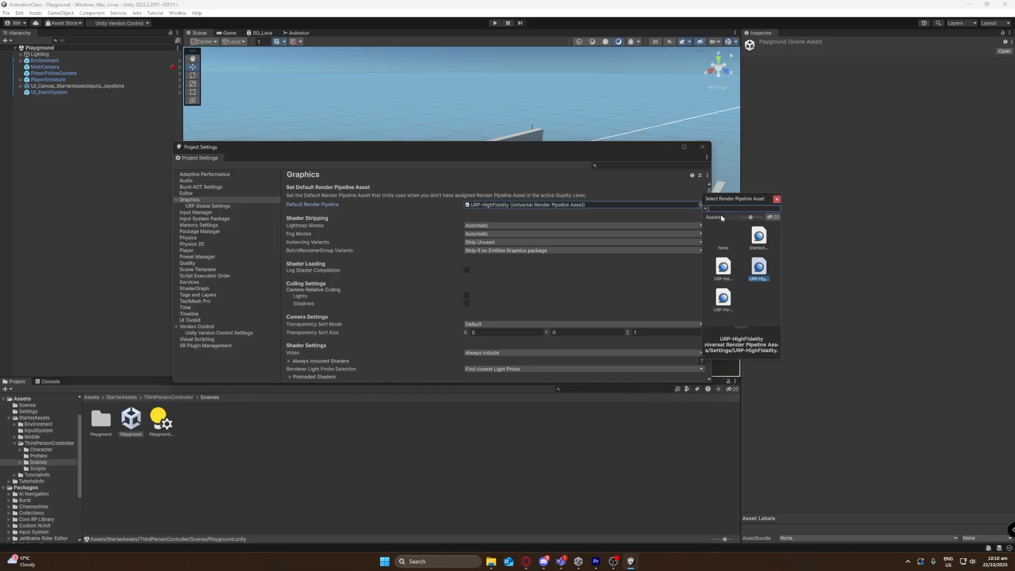
pyautogui.doubleClick(761, 276)
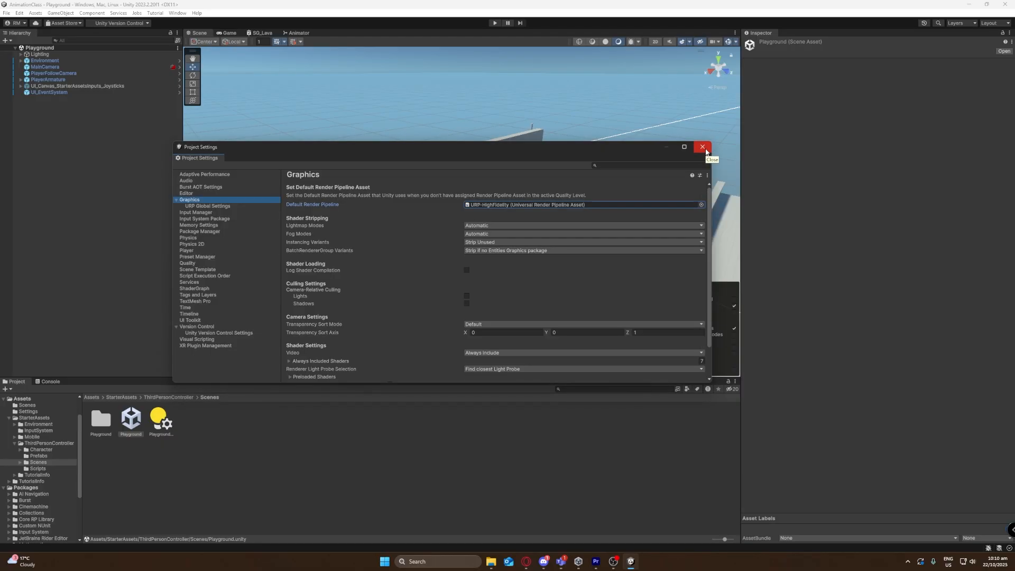
pyautogui.click(703, 147)
# Run the Playground scene and walk the robot character around to test the third-person controls.
pyautogui.moveTo(363, 204); pyautogui.dragTo(206, 232, button='right')
pyautogui.press('w')
pyautogui.moveTo(486, 218); pyautogui.dragTo(372, 150, button='right')
pyautogui.press('s')
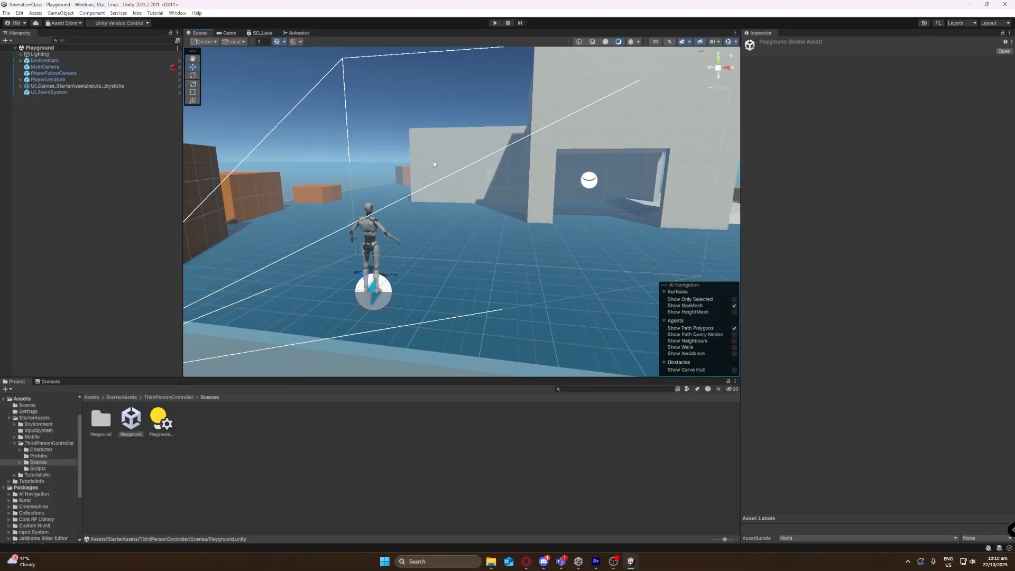
pyautogui.click(494, 23)
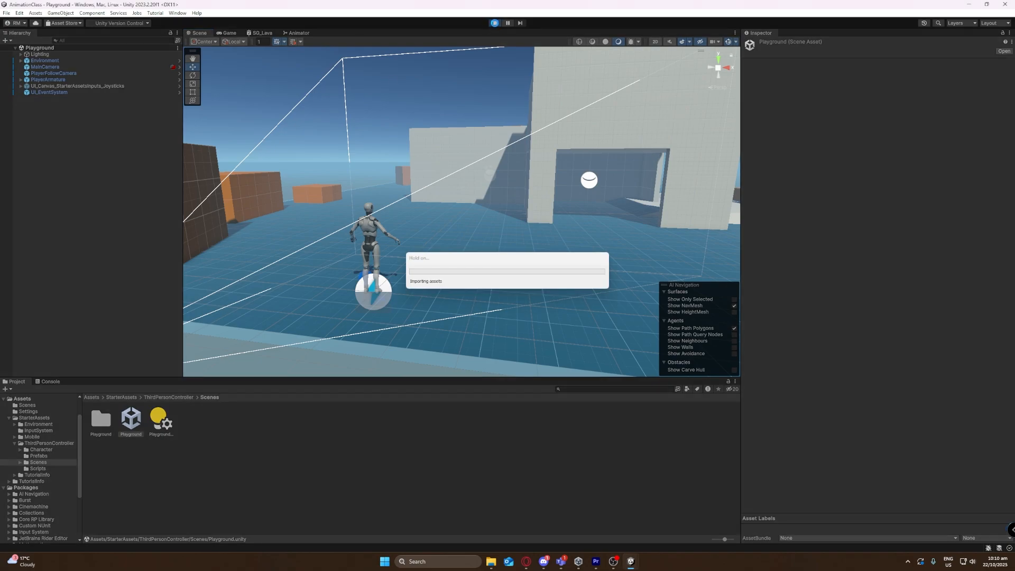
pyautogui.press('w')
pyautogui.press('d')
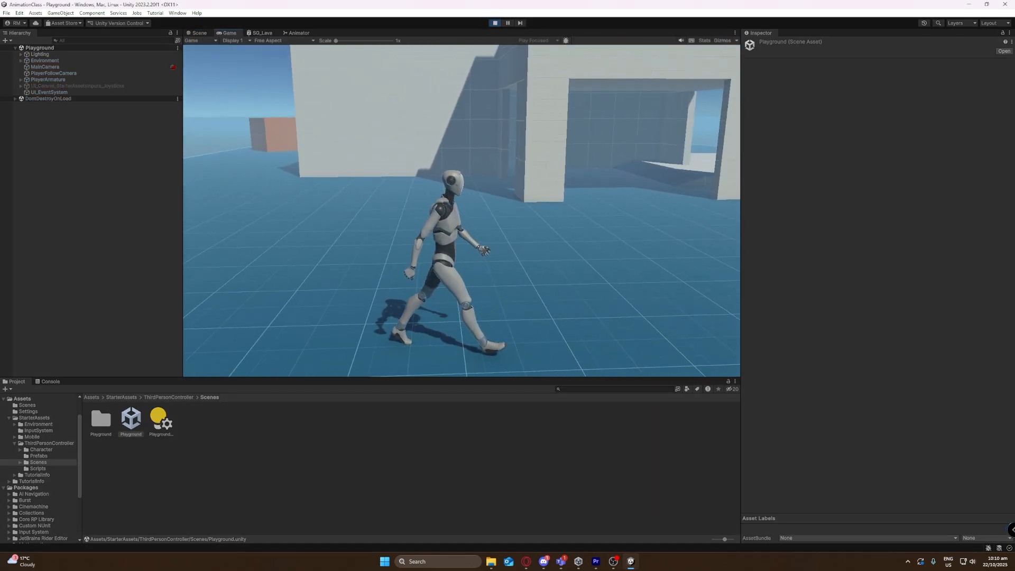
pyautogui.press('w')
pyautogui.press('a')
pyautogui.press('w')
pyautogui.press('d')
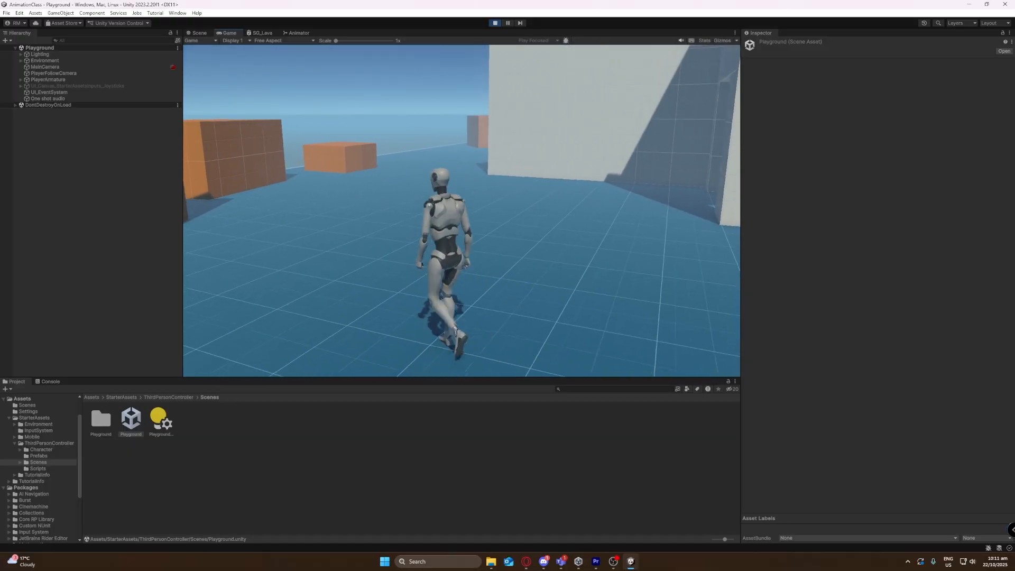
pyautogui.hotkey('alt', 'Tab')
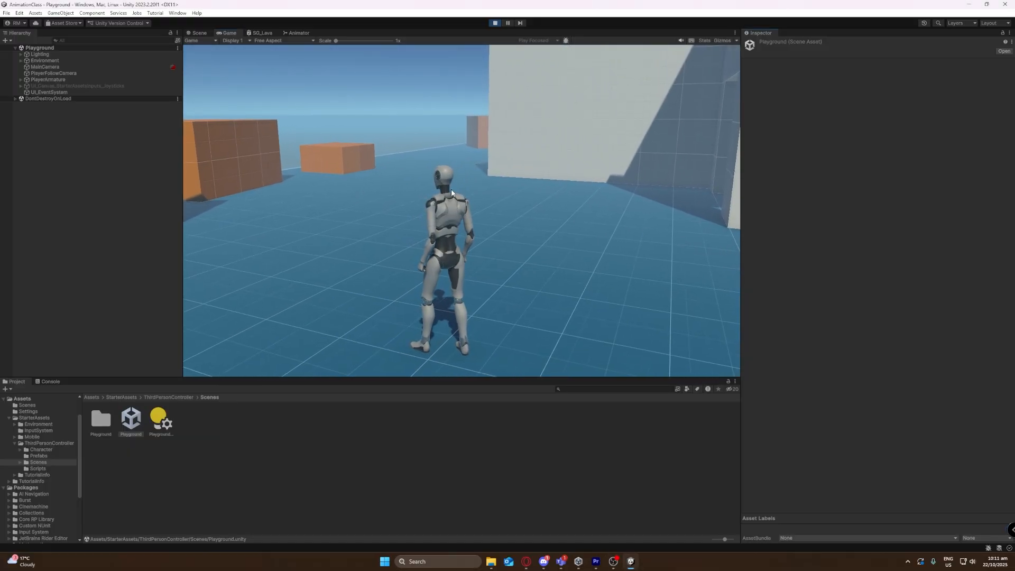
# Walk the character forward and sideways once more, release the mouse from the game and stop play mode.
pyautogui.click(616, 447)
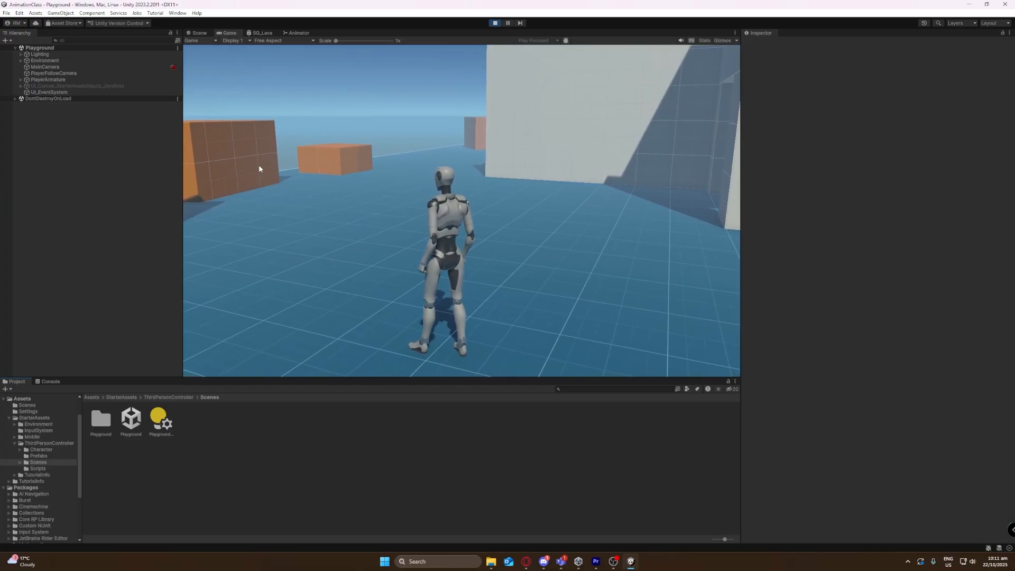
pyautogui.press('a')
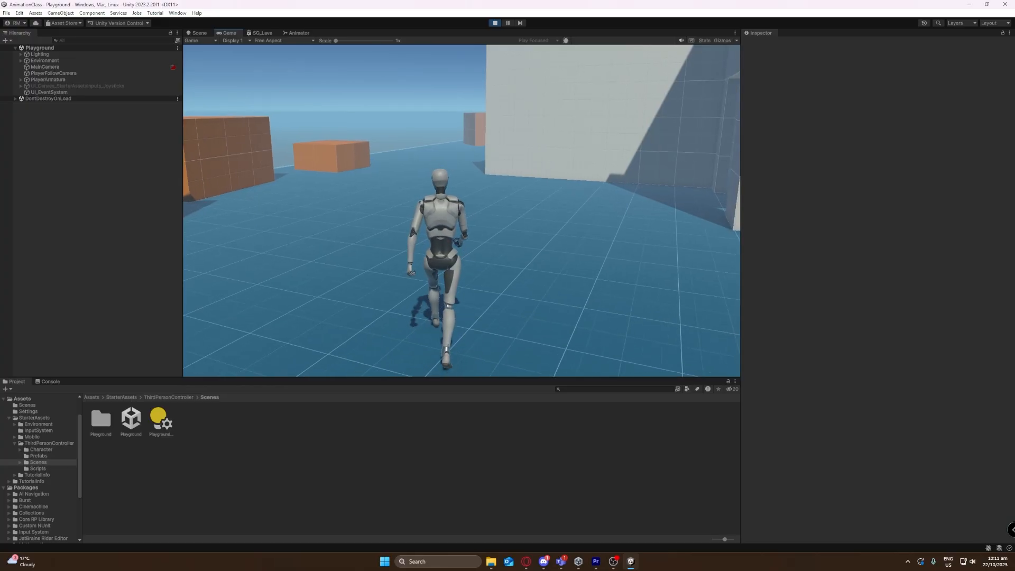
pyautogui.press('d')
pyautogui.press('w')
pyautogui.press('Escape')
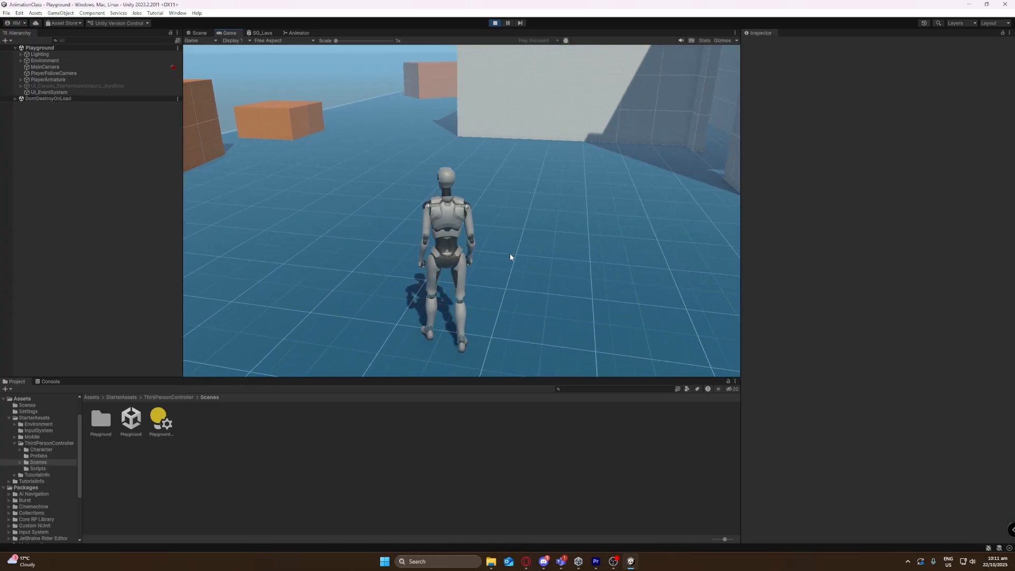
pyautogui.click(495, 22)
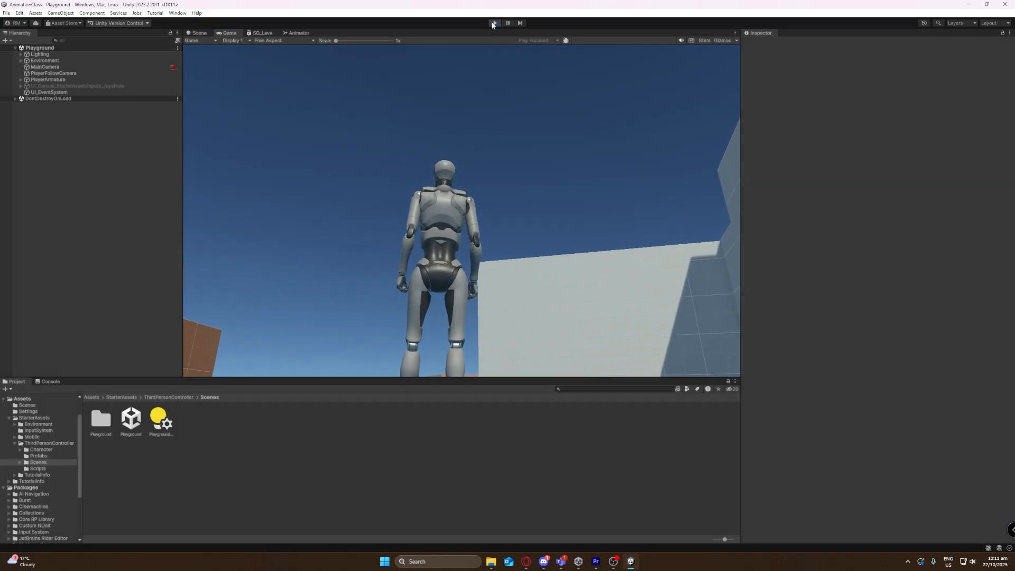
# Open the Models folder under StarterAssets/ThirdPersonController/Character in the project assets.
pyautogui.press('w')
pyautogui.press('a')
pyautogui.moveTo(512, 252); pyautogui.dragTo(486, 321, button='right')
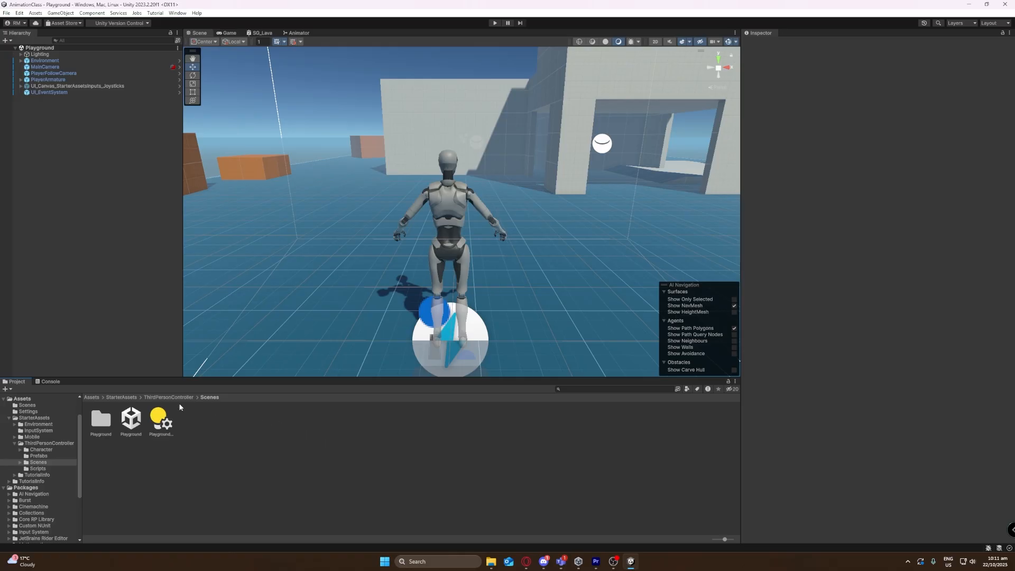
pyautogui.click(125, 398)
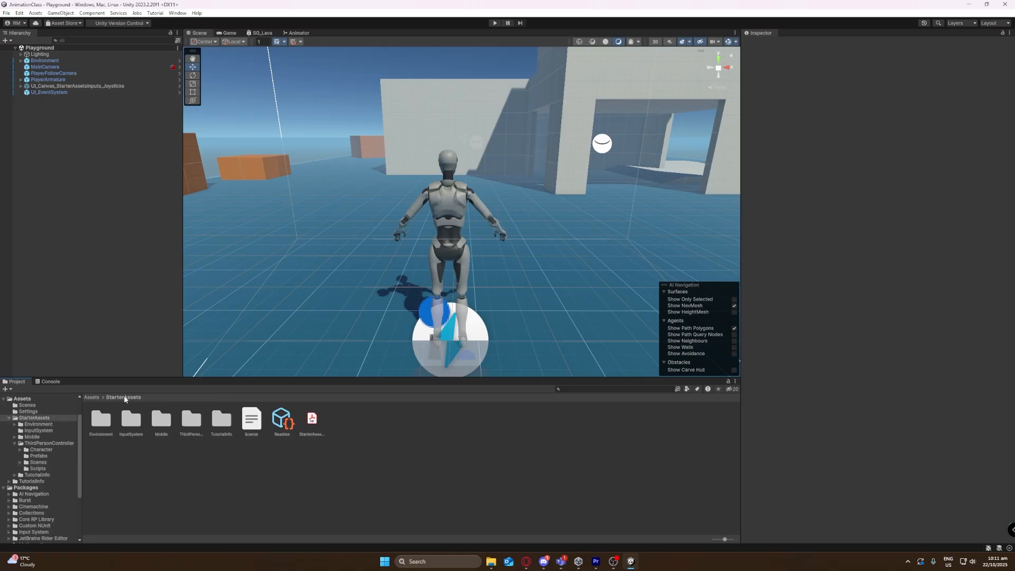
pyautogui.doubleClick(188, 427)
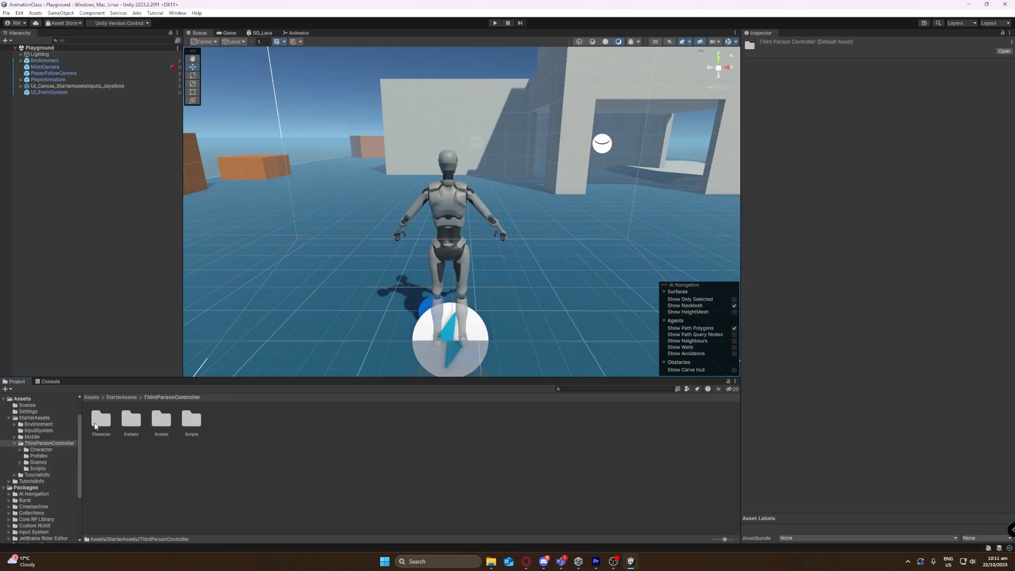
pyautogui.doubleClick(102, 423)
pyautogui.doubleClick(162, 423)
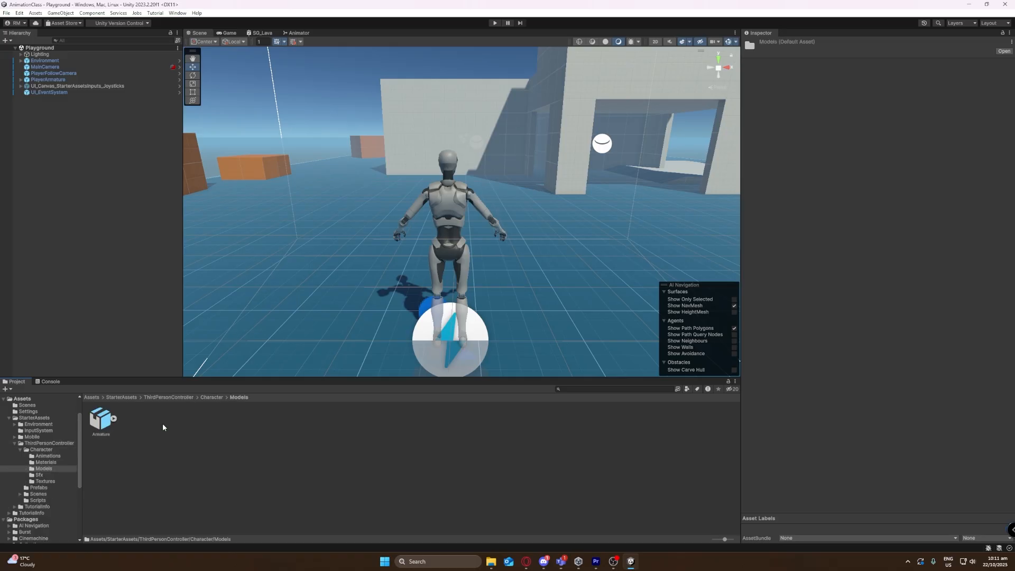
pyautogui.moveTo(275, 325); pyautogui.dragTo(285, 342, button='right')
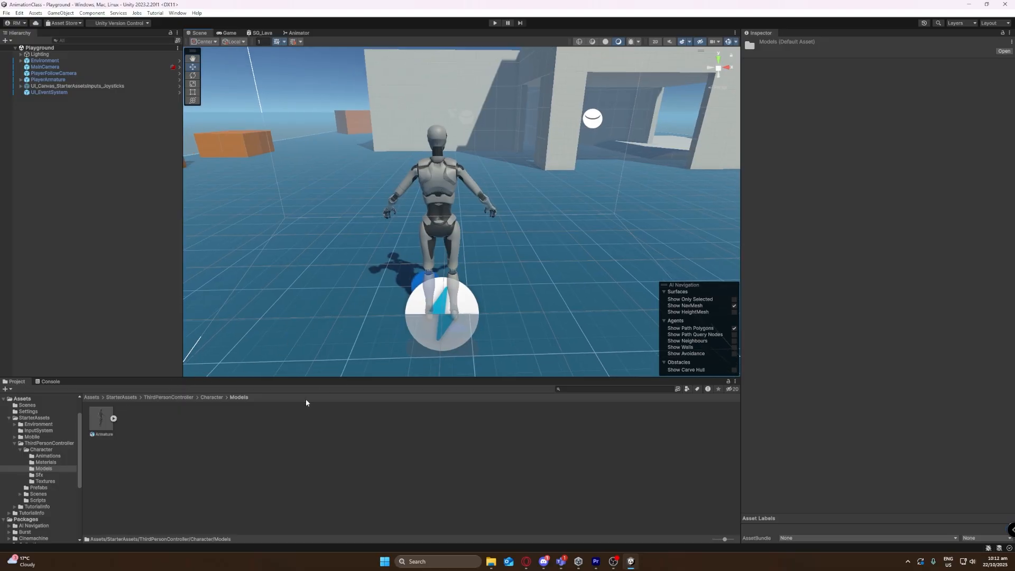
pyautogui.click(246, 443)
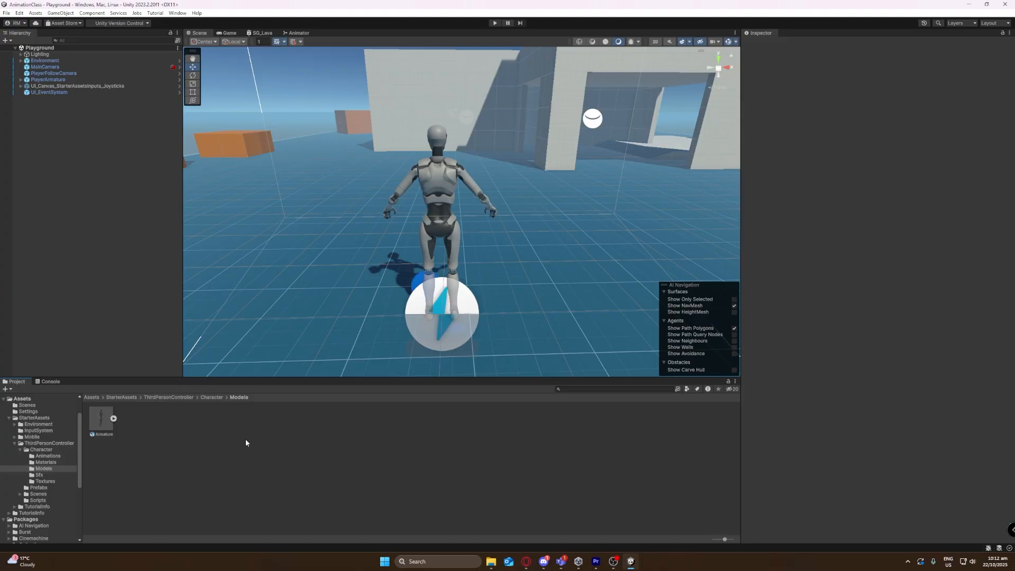
# Import the Paladin FBX file from the Downloads/MocapAnimations folder into the character's Models folder.
pyautogui.click(491, 561)
pyautogui.moveTo(420, 129); pyautogui.dragTo(584, 143)
pyautogui.moveTo(556, 272); pyautogui.dragTo(544, 210)
pyautogui.click(562, 284)
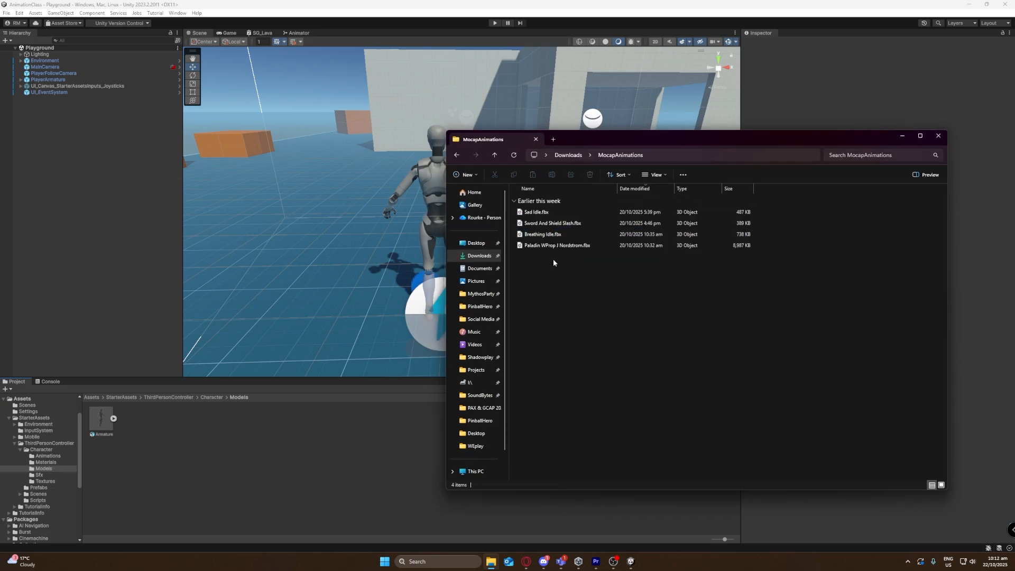
pyautogui.moveTo(552, 247); pyautogui.dragTo(146, 424)
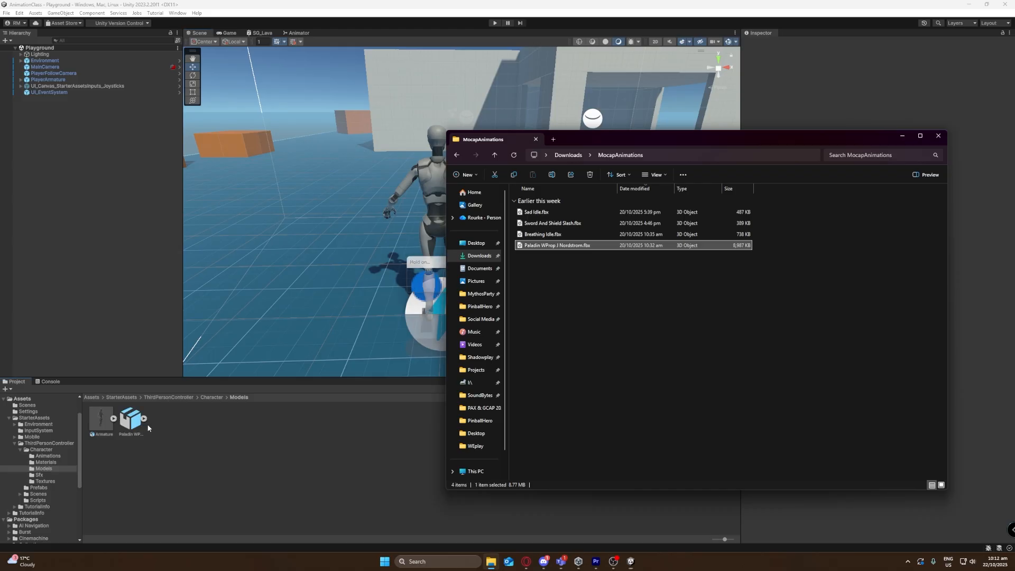
# Place the Paladin model in the Playground scene beside the robot character.
pyautogui.click(291, 415)
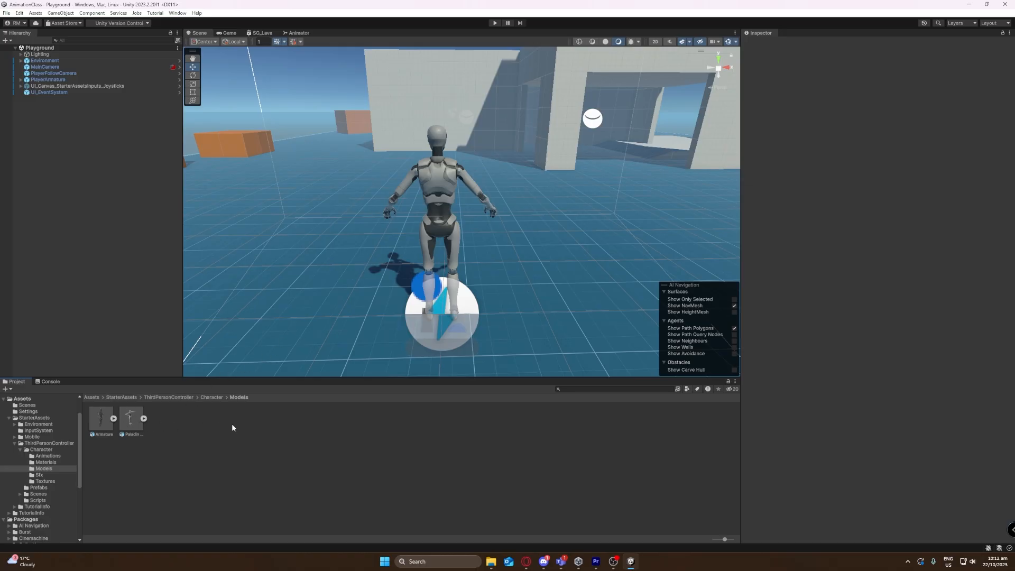
pyautogui.press('a')
pyautogui.moveTo(293, 312); pyautogui.dragTo(296, 313, button='right')
pyautogui.moveTo(132, 416); pyautogui.dragTo(406, 334)
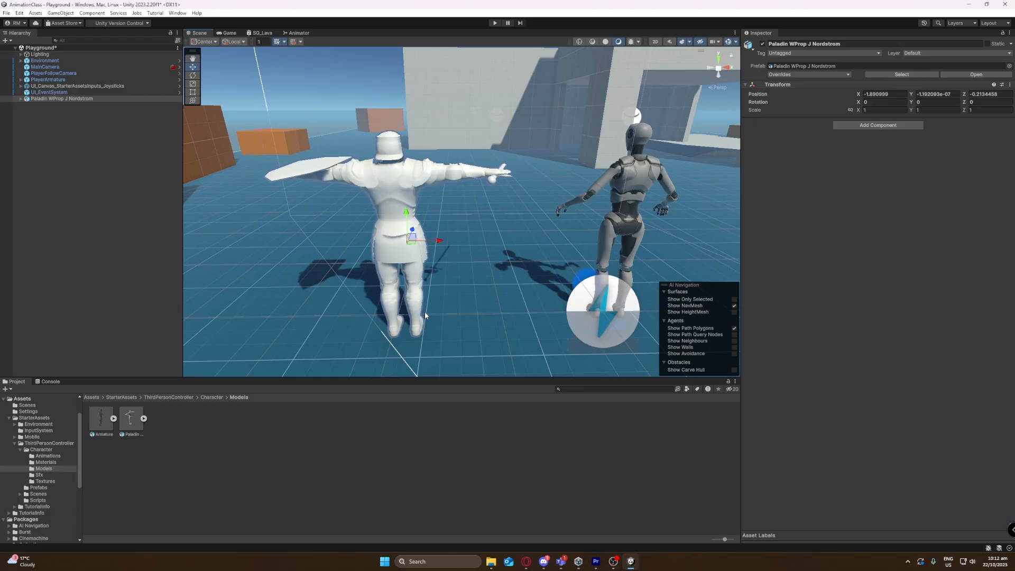
# Extract the Paladin model's textures into the Models folder and fix the texture used as a normal map.
pyautogui.click(352, 435)
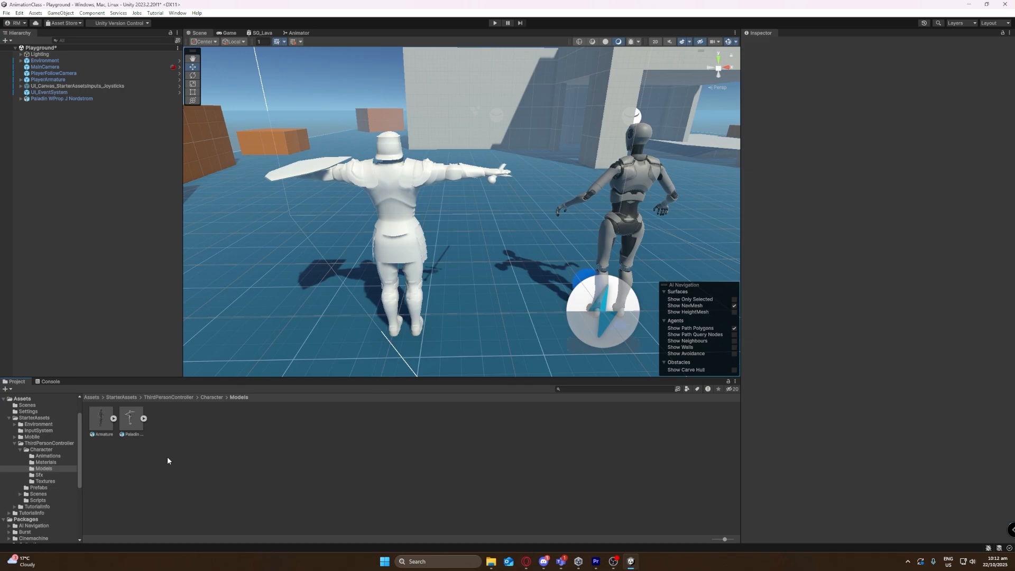
pyautogui.click(127, 420)
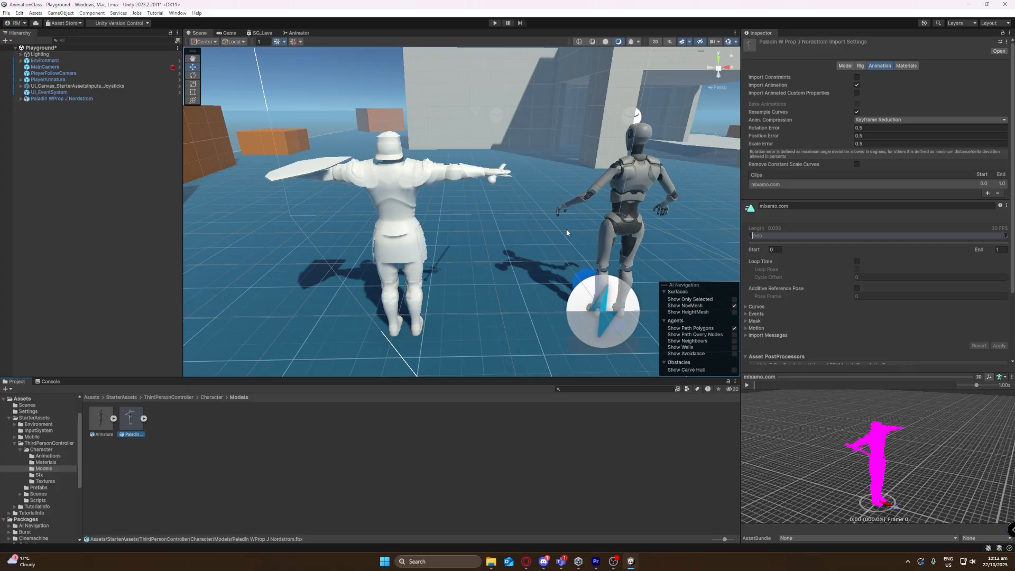
pyautogui.click(904, 64)
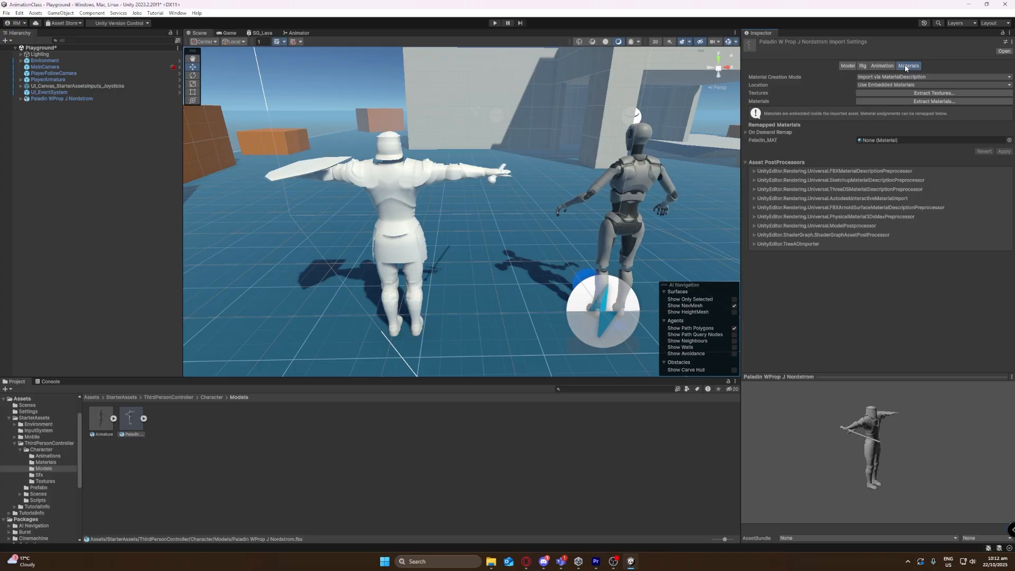
pyautogui.click(937, 93)
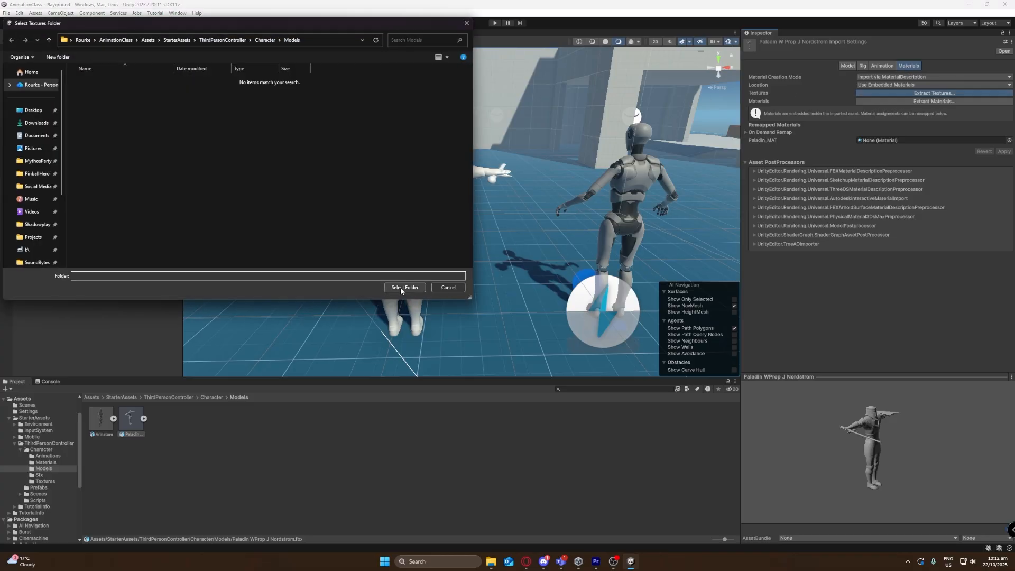
pyautogui.click(403, 287)
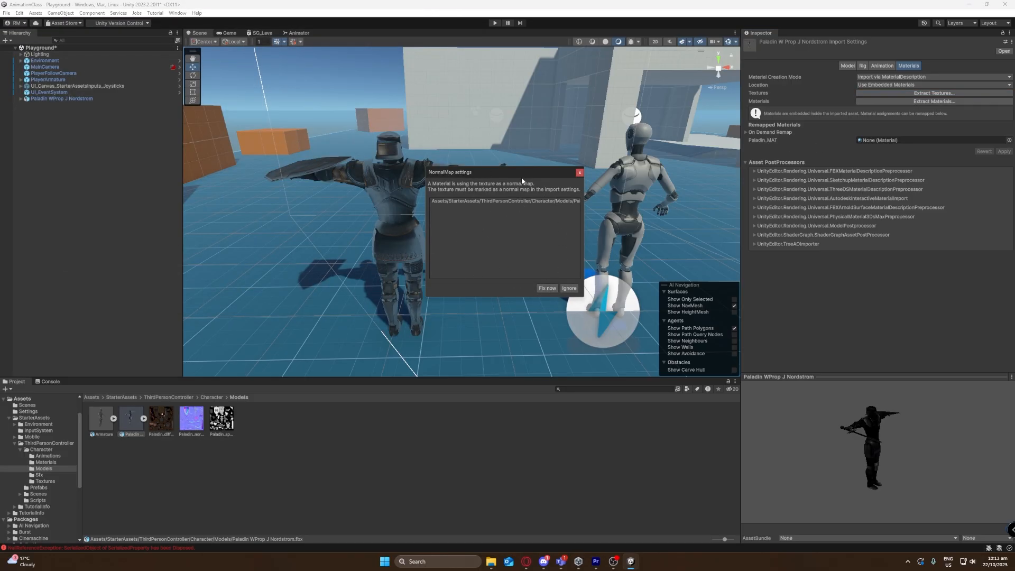
pyautogui.click(547, 288)
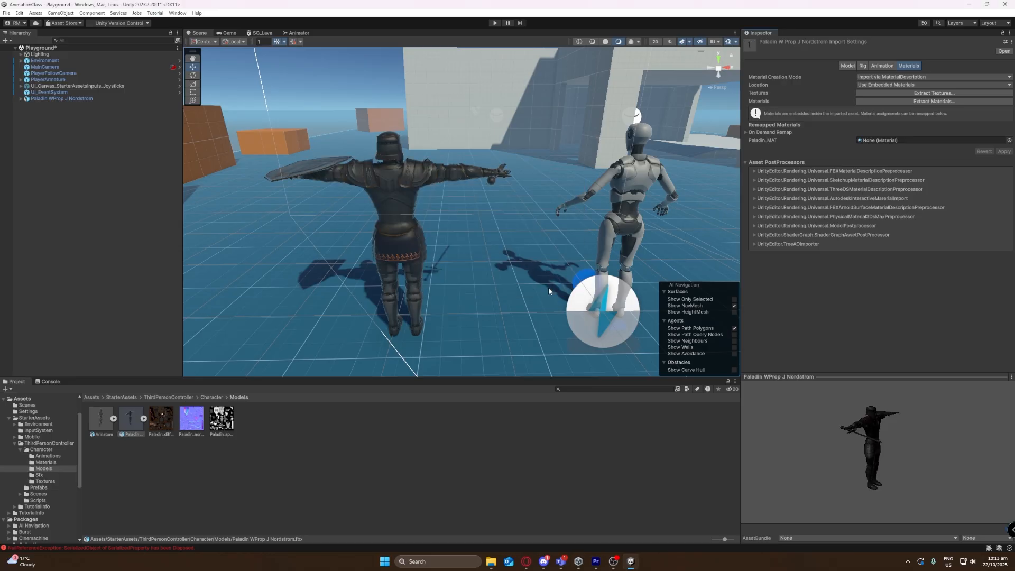
# Extract the Paladin model's embedded materials into the Models folder and view the textured character from the front.
pyautogui.click(918, 101)
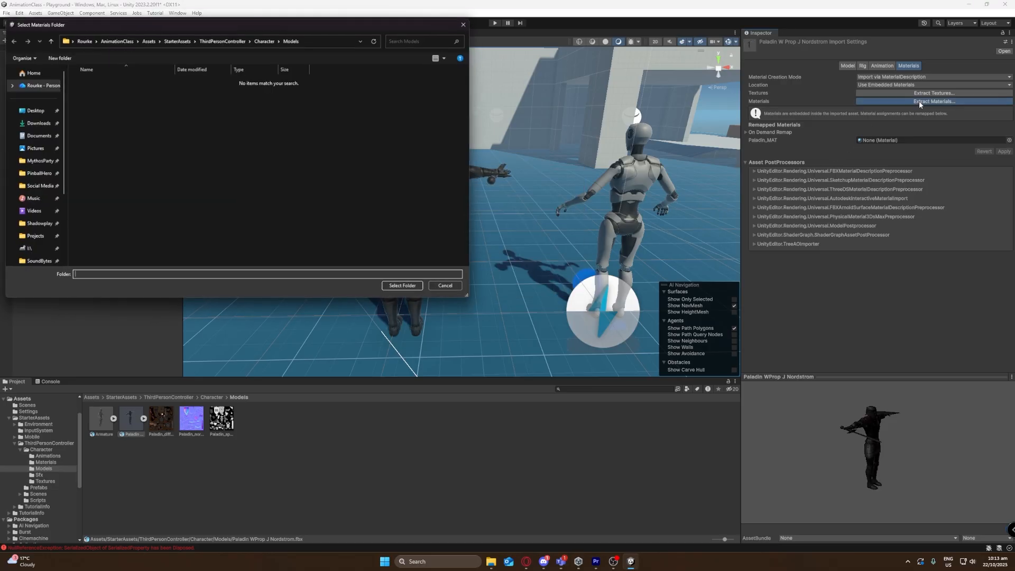
pyautogui.click(405, 288)
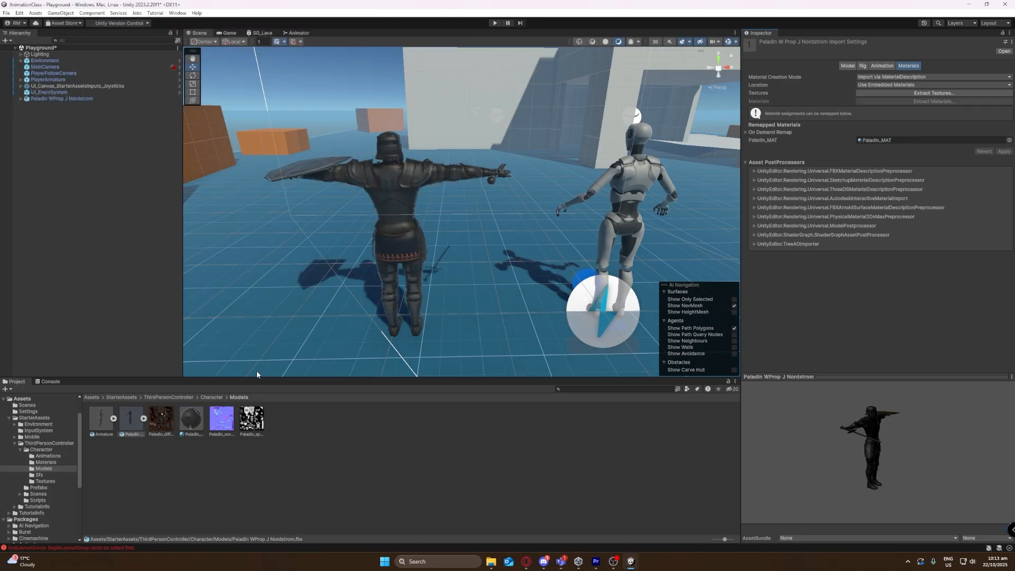
pyautogui.moveTo(342, 243); pyautogui.dragTo(283, 251, button='right')
pyautogui.moveTo(463, 304)
pyautogui.mouseDown(button='right')
pyautogui.moveTo(473, 328)
pyautogui.moveTo(471, 298)
pyautogui.mouseUp(button='right')
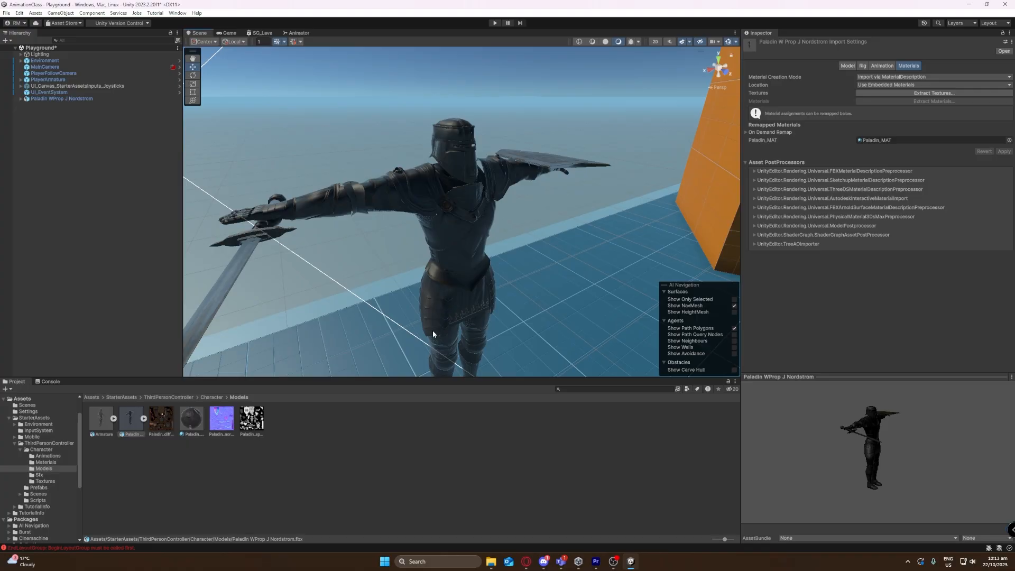
# Switch Paladin_MAT to the Specular workflow, assign the Paladin_specular texture as its specular map and set smoothness to 0.712.
pyautogui.click(188, 423)
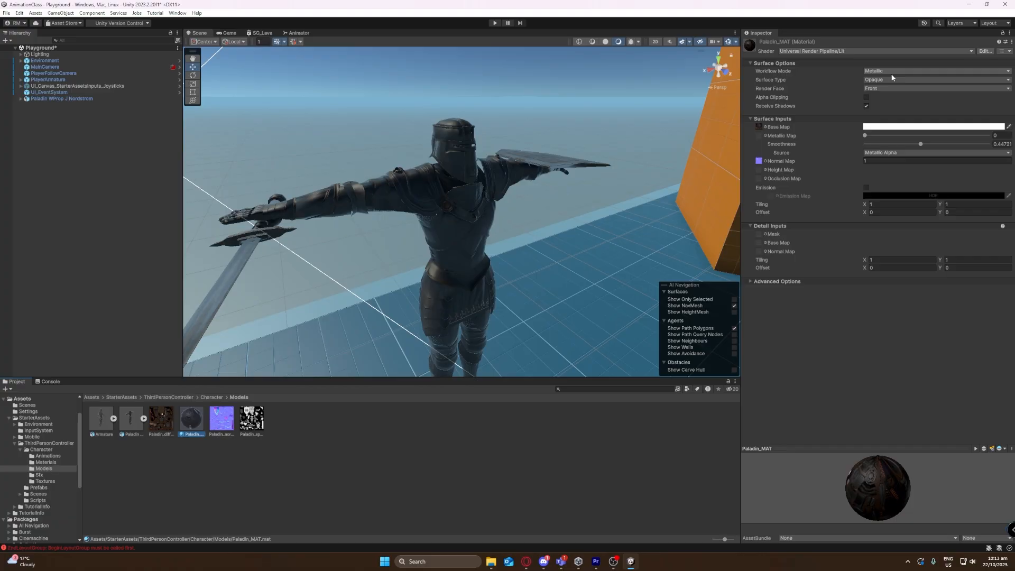
pyautogui.click(254, 426)
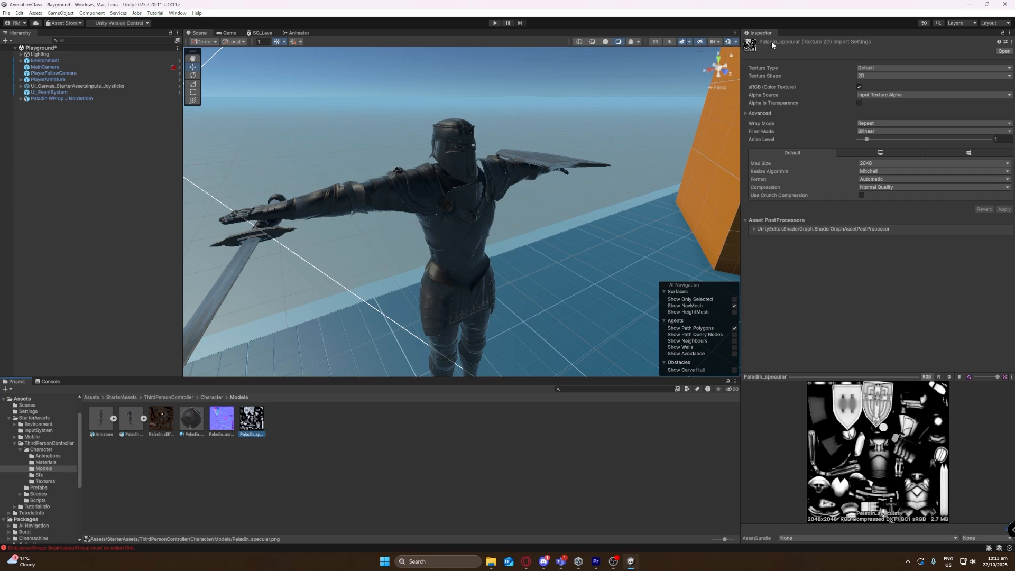
pyautogui.click(192, 426)
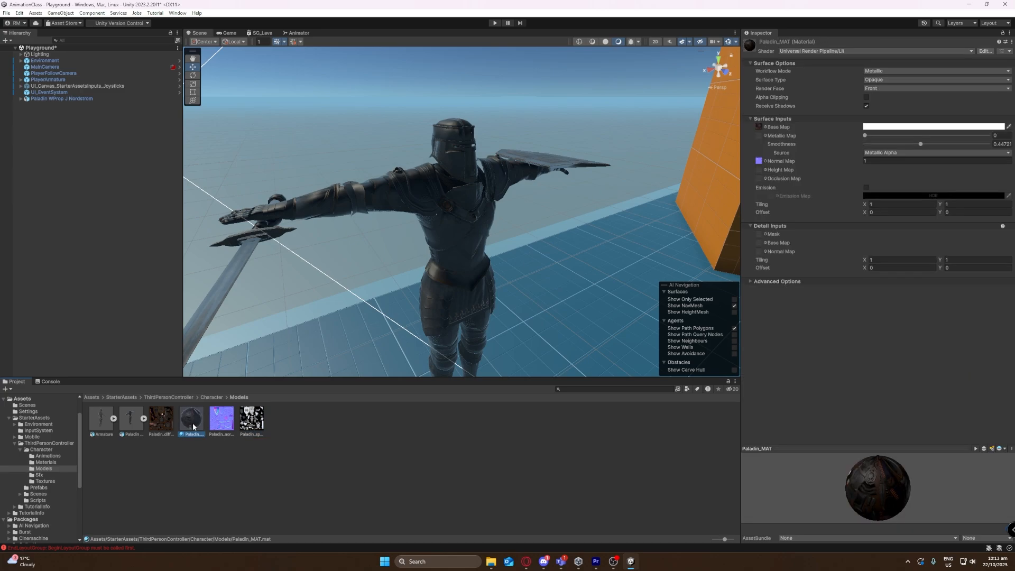
pyautogui.click(884, 72)
pyautogui.click(882, 80)
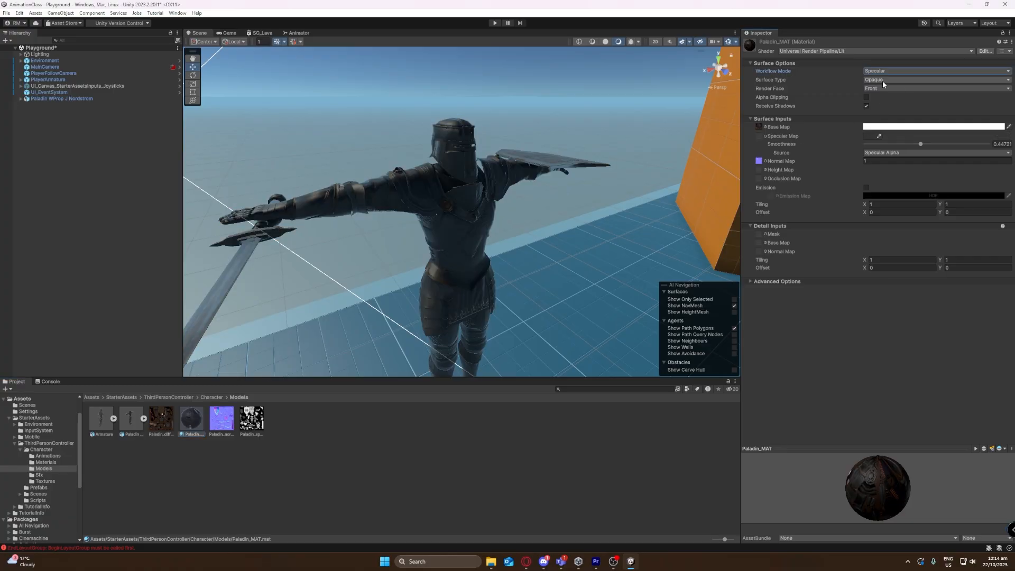
pyautogui.moveTo(251, 423); pyautogui.dragTo(759, 138)
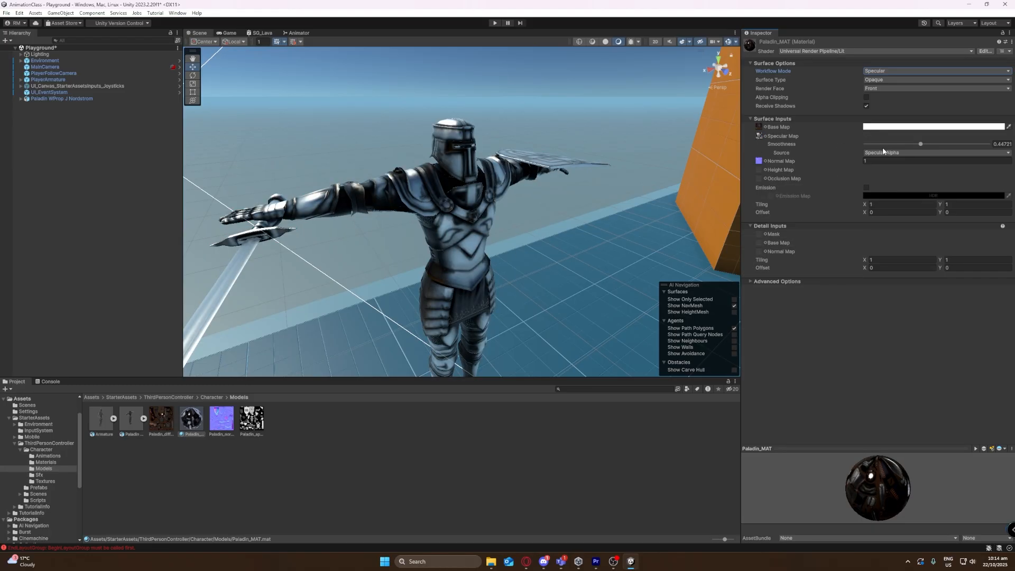
pyautogui.moveTo(921, 146)
pyautogui.mouseDown()
pyautogui.moveTo(901, 145)
pyautogui.moveTo(977, 149)
pyautogui.moveTo(921, 147)
pyautogui.moveTo(952, 150)
pyautogui.mouseUp()
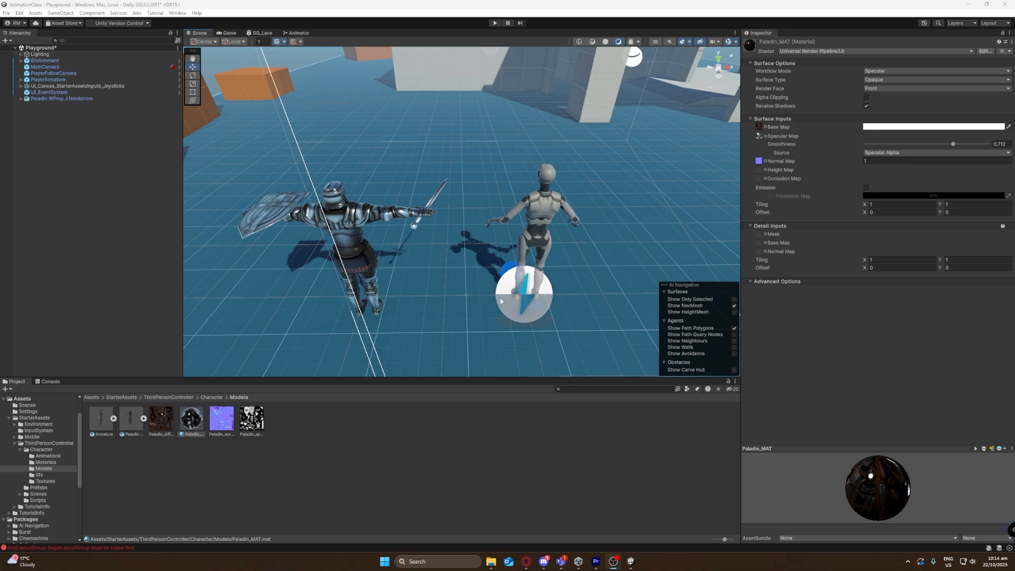
pyautogui.click(357, 220)
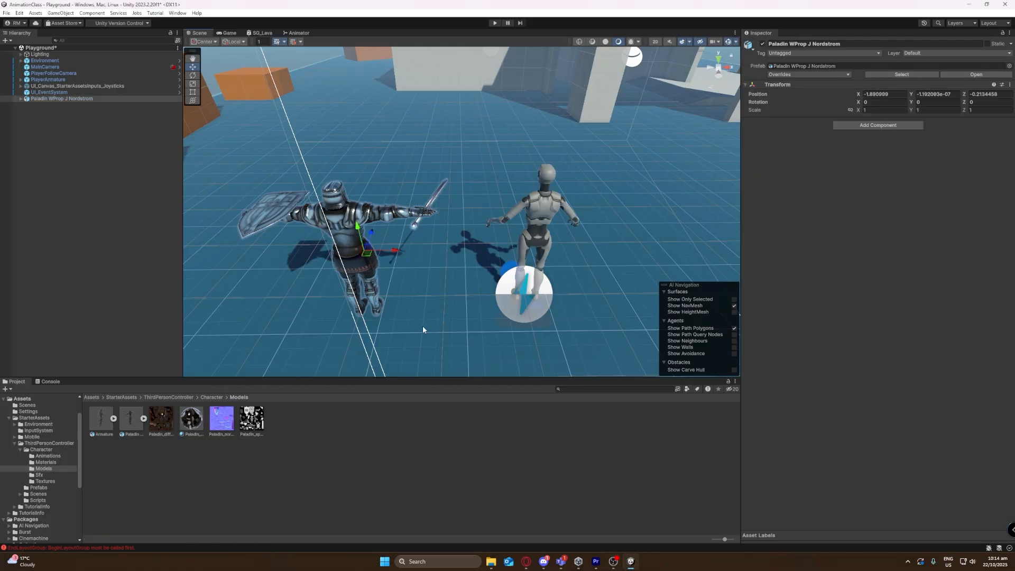
pyautogui.click(379, 230)
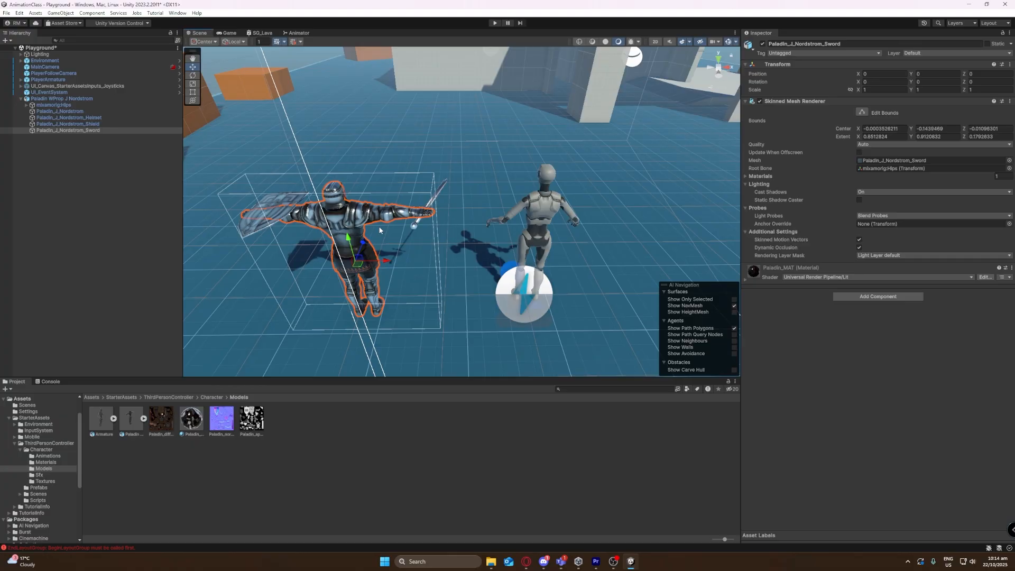
pyautogui.press('Delete')
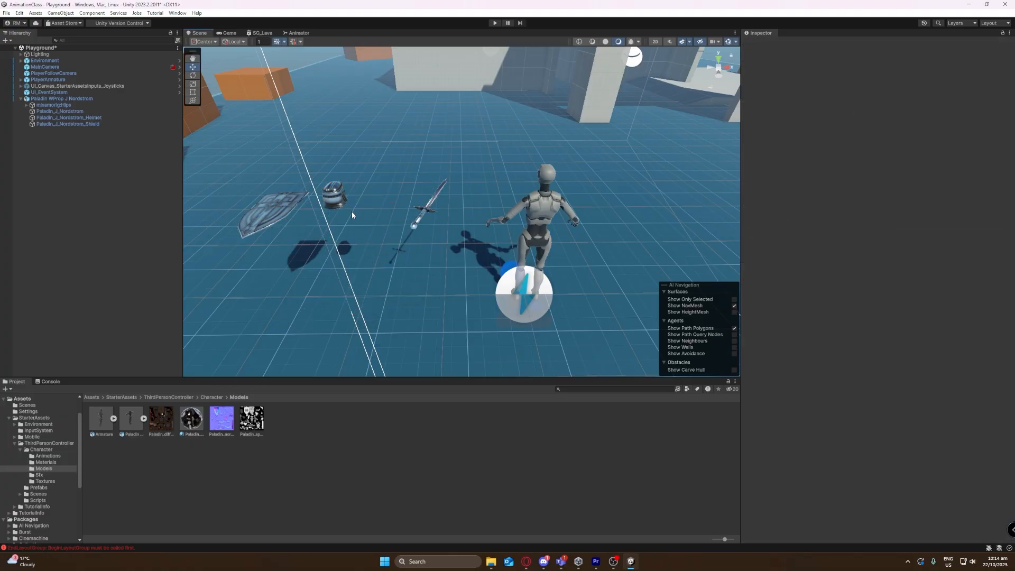
pyautogui.hotkey('ctrl', 'z')
pyautogui.hotkey('ctrl', 'z')
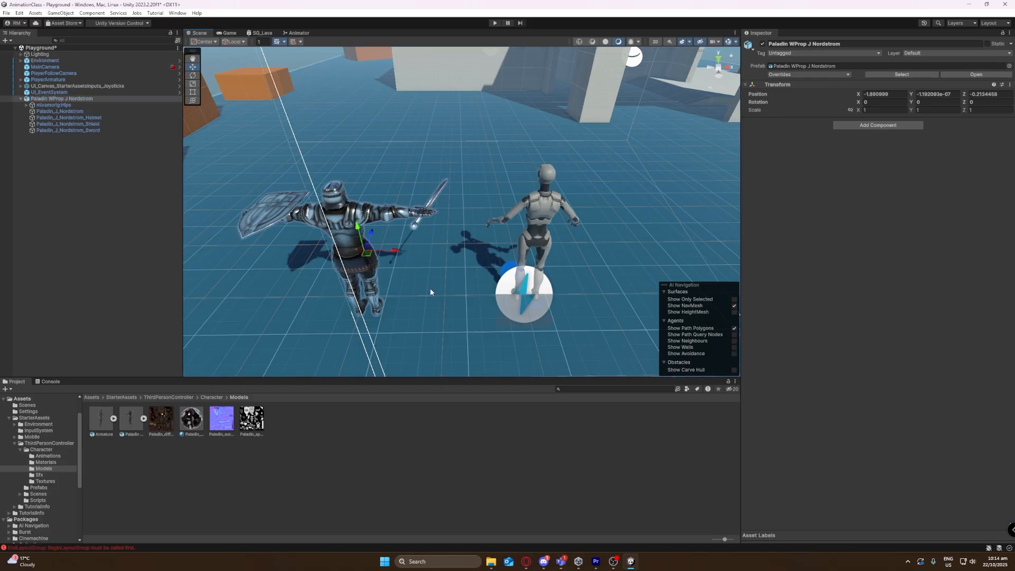
# Delete the whole Paladin from the Playground scene and open the PlayerArmature prefab from ThirdPersonController/Prefabs for editing.
pyautogui.press('Delete')
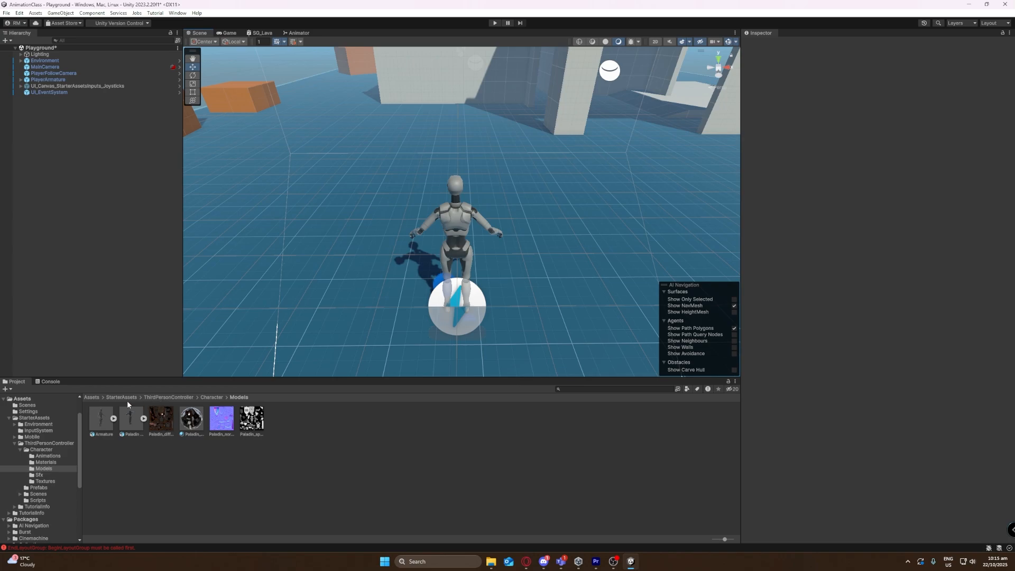
pyautogui.click(161, 397)
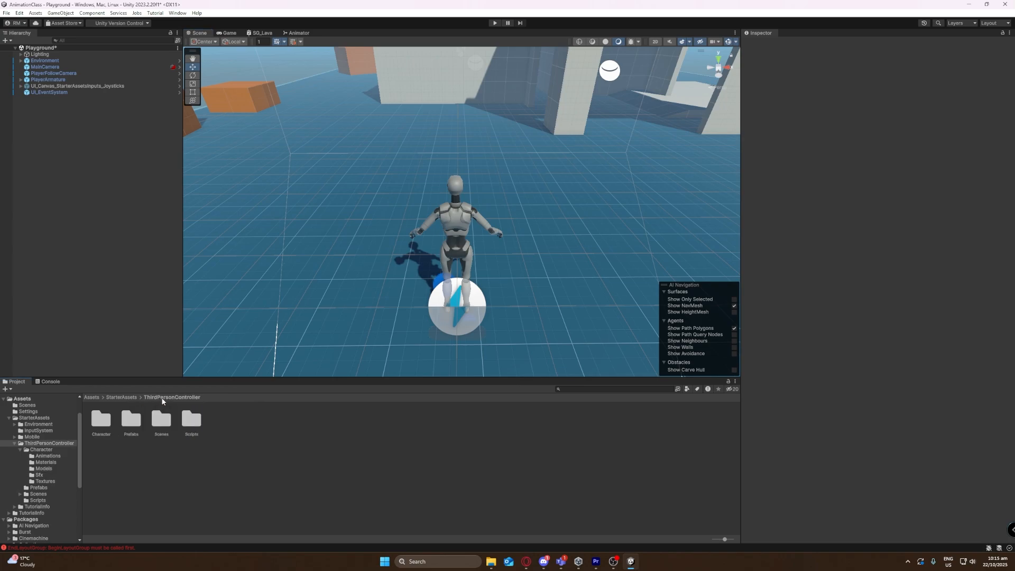
pyautogui.doubleClick(132, 420)
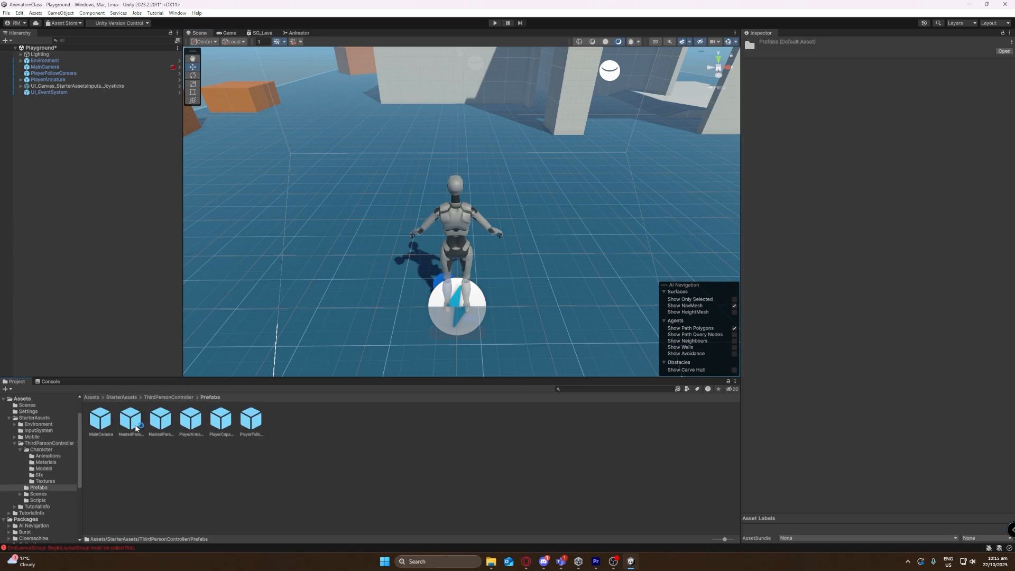
pyautogui.click(192, 420)
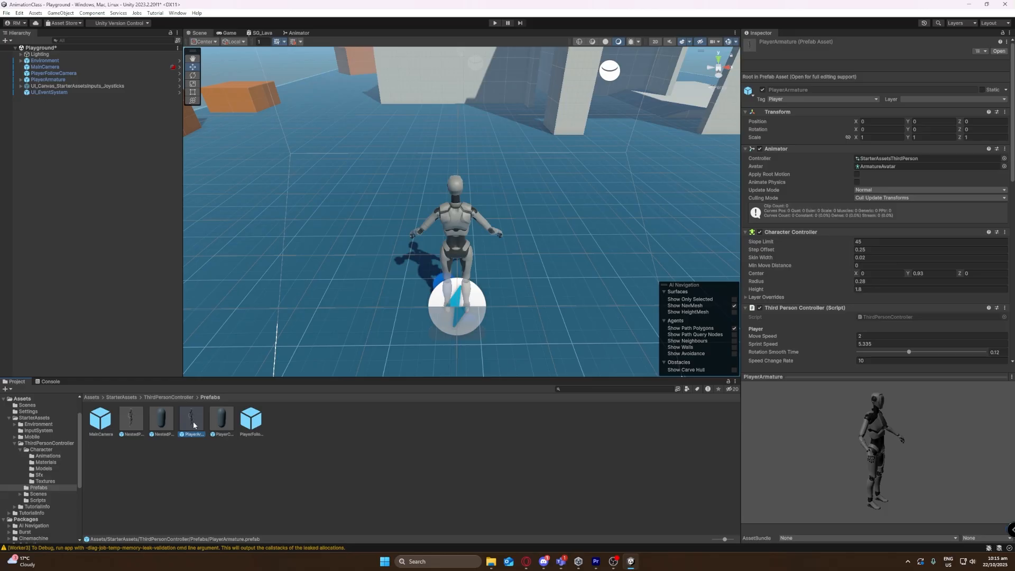
pyautogui.doubleClick(192, 421)
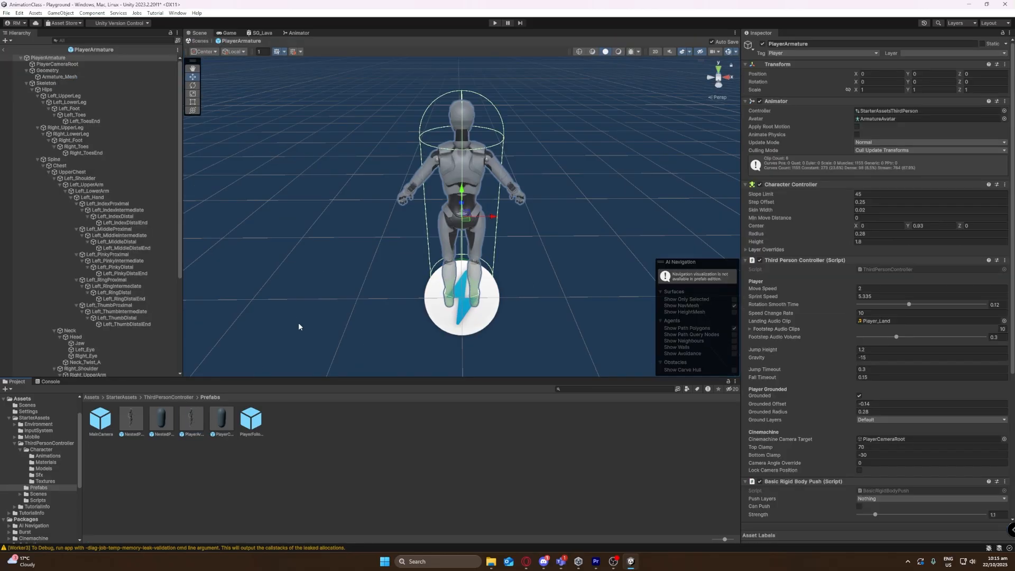
pyautogui.moveTo(342, 236); pyautogui.dragTo(344, 216, button='right')
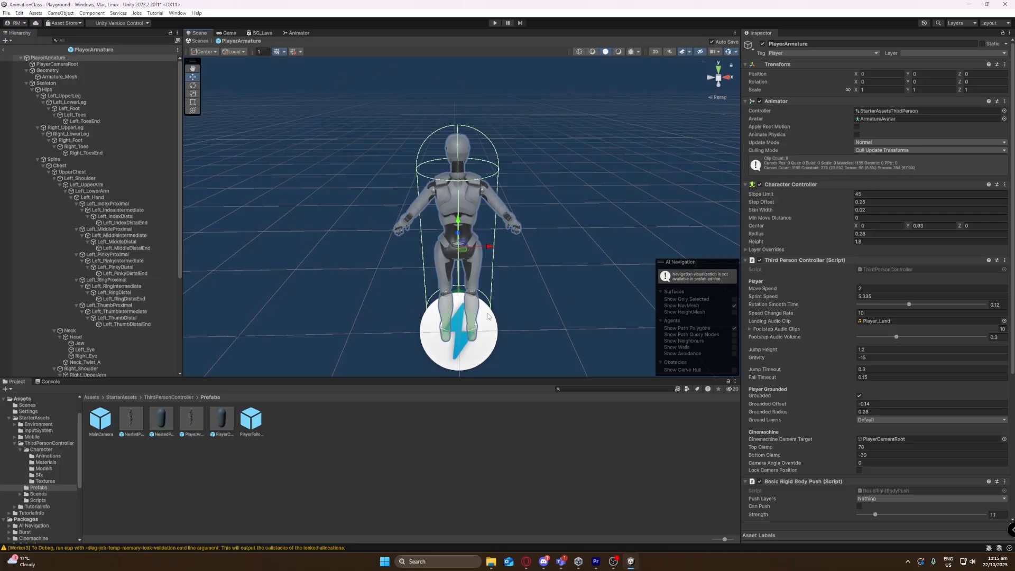
pyautogui.moveTo(335, 265); pyautogui.dragTo(343, 274, button='right')
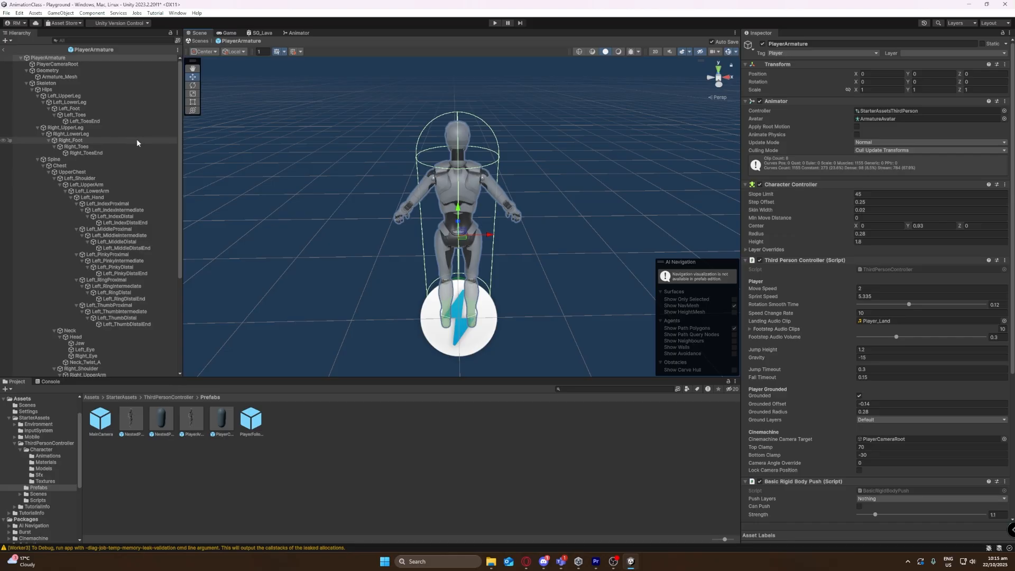
# Delete the Skeleton hierarchy and the Armature_Mesh object from the PlayerArmature prefab.
pyautogui.click(51, 83)
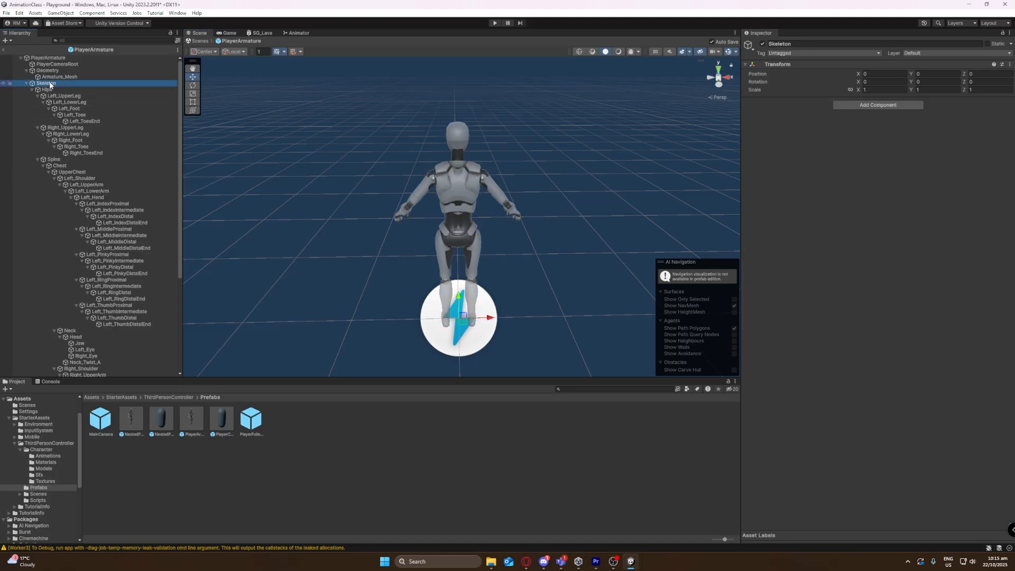
pyautogui.press('Delete')
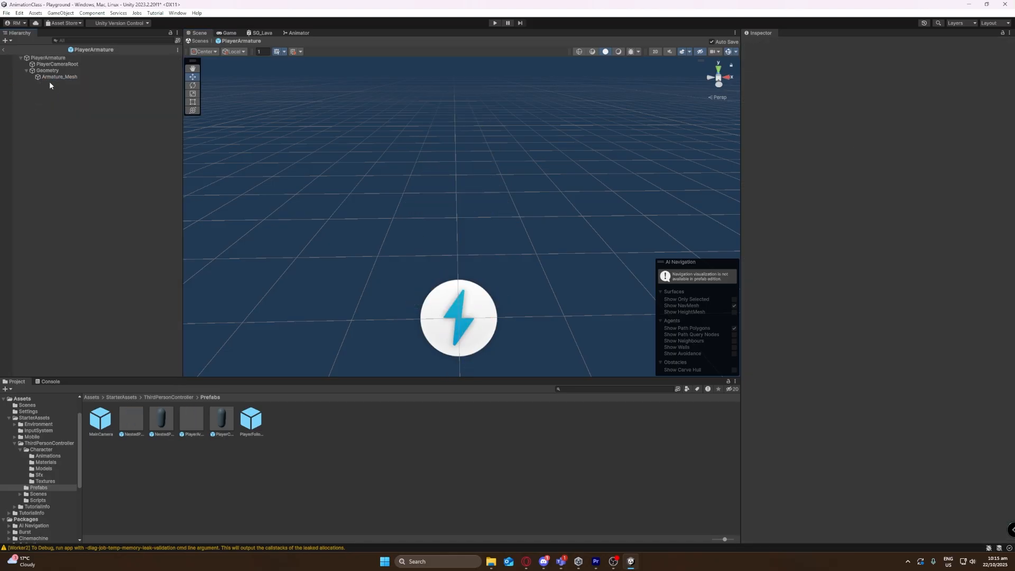
pyautogui.click(54, 79)
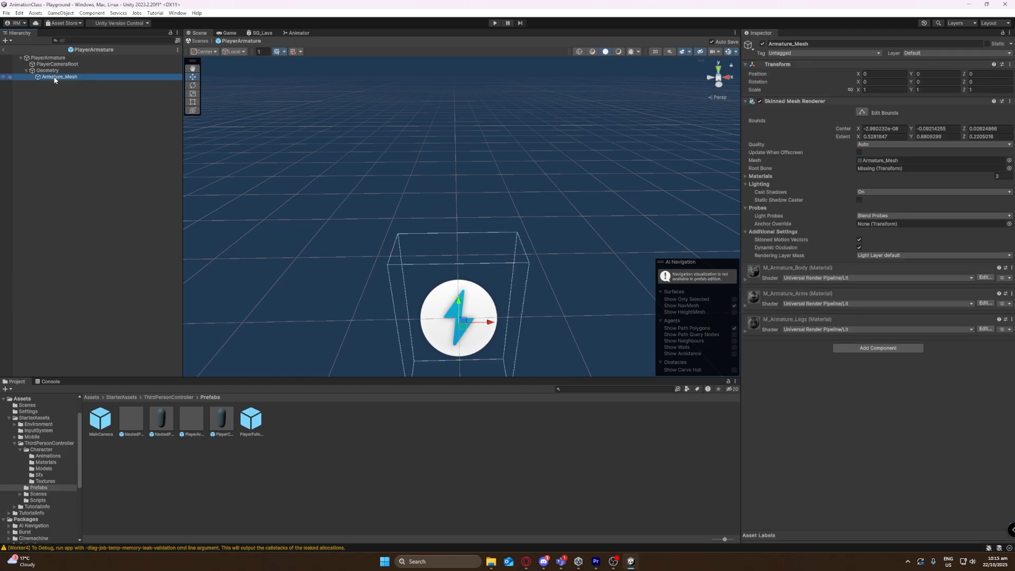
pyautogui.press('Delete')
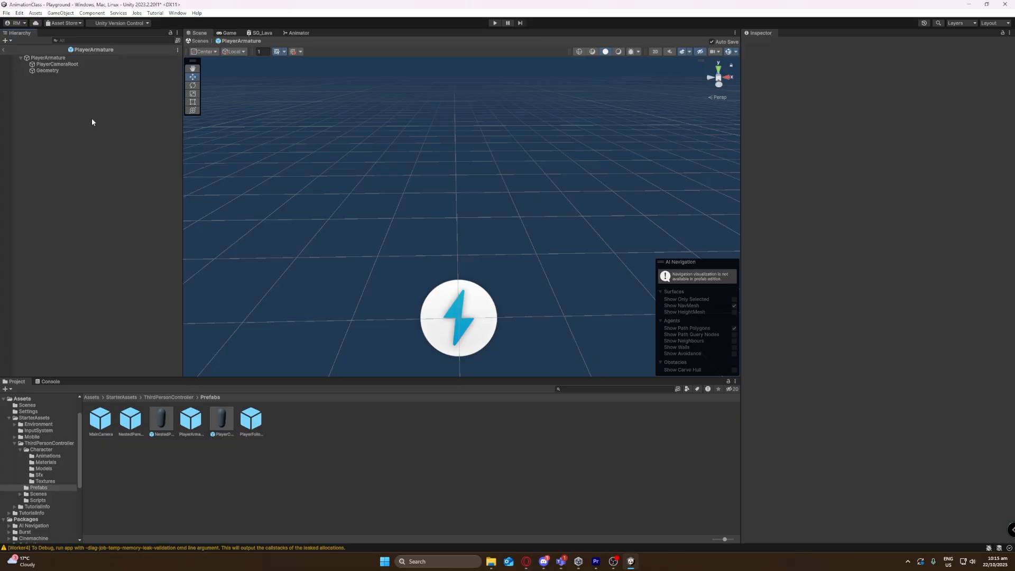
# Add the Paladin model from the Character/Models folder to the PlayerArmature prefab as a child of Geometry.
pyautogui.click(159, 398)
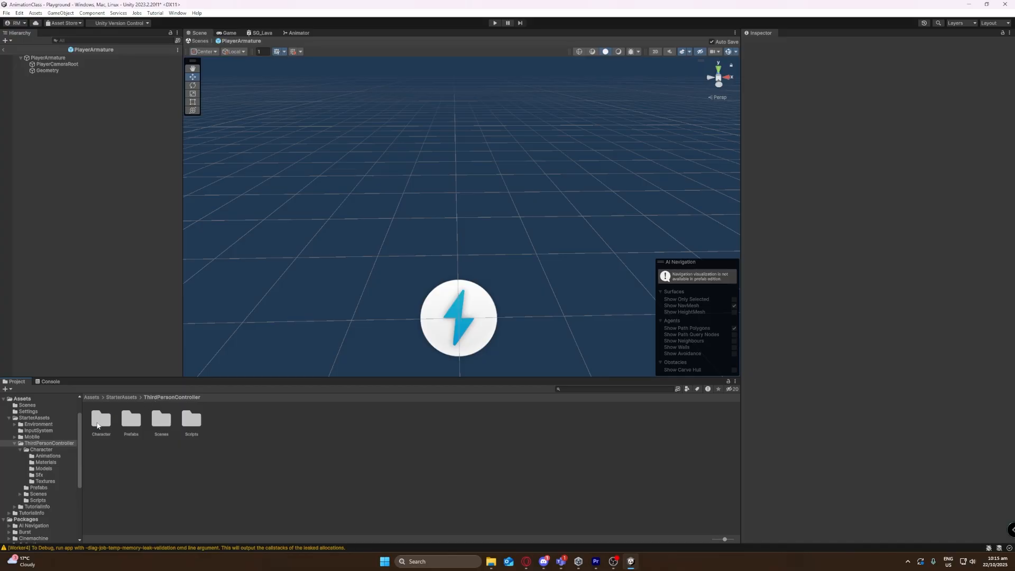
pyautogui.doubleClick(97, 420)
pyautogui.doubleClick(161, 421)
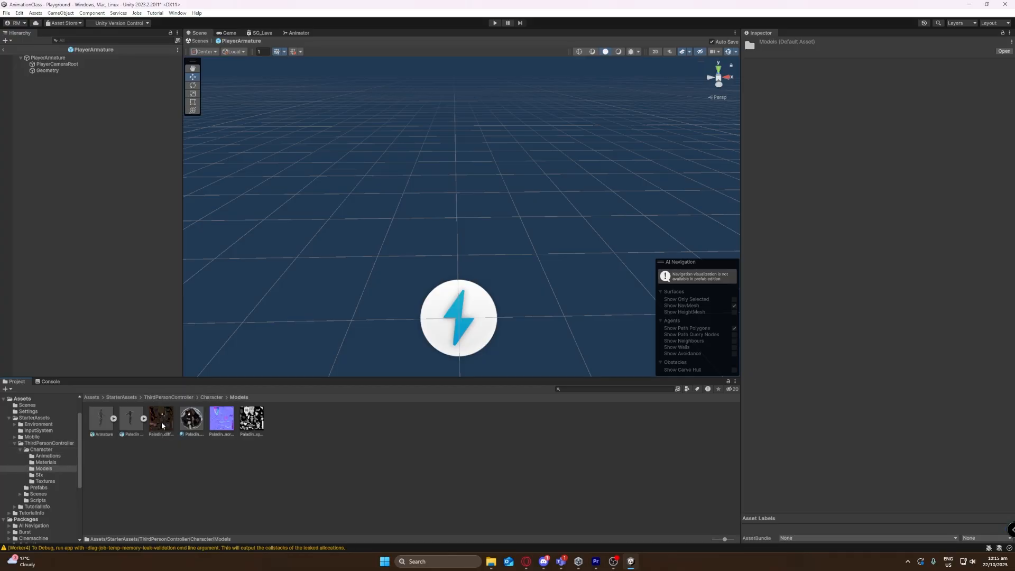
pyautogui.click(128, 420)
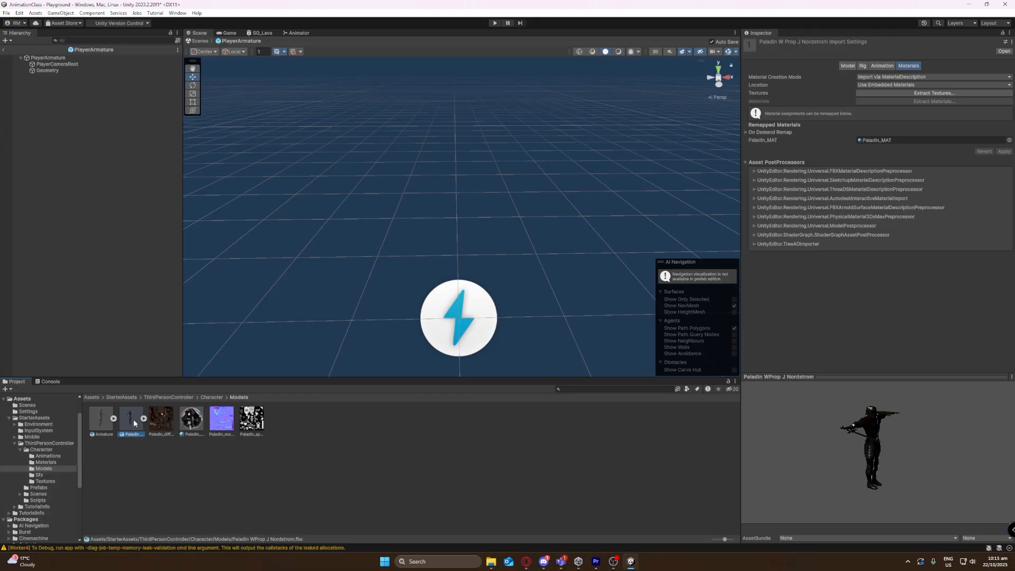
pyautogui.moveTo(132, 420); pyautogui.dragTo(89, 201)
pyautogui.moveTo(53, 92)
pyautogui.mouseDown()
pyautogui.moveTo(34, 76)
pyautogui.moveTo(48, 73)
pyautogui.mouseUp()
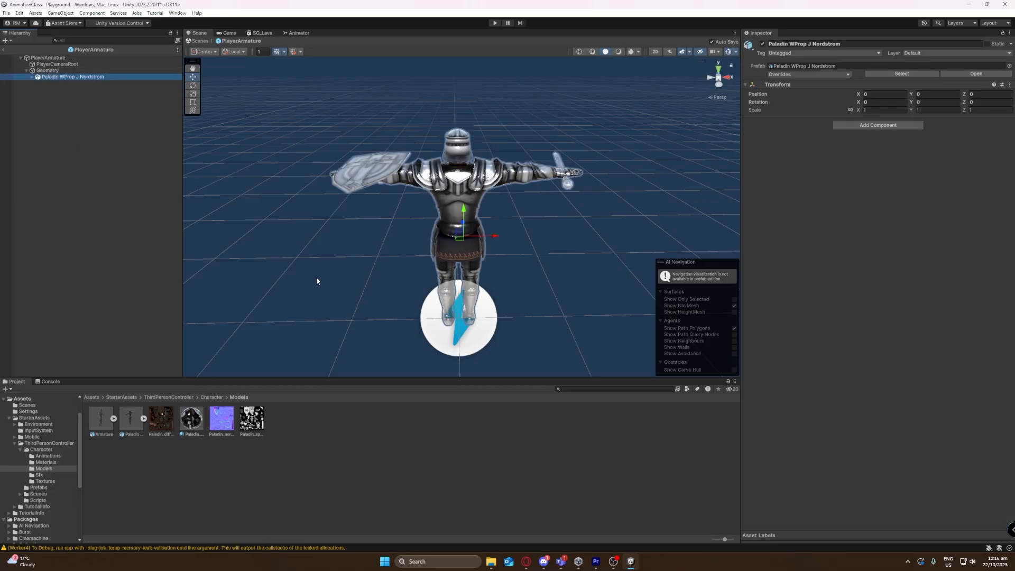
pyautogui.keyDown('alt'); pyautogui.moveTo(316, 280); pyautogui.dragTo(592, 286); pyautogui.keyUp('alt')
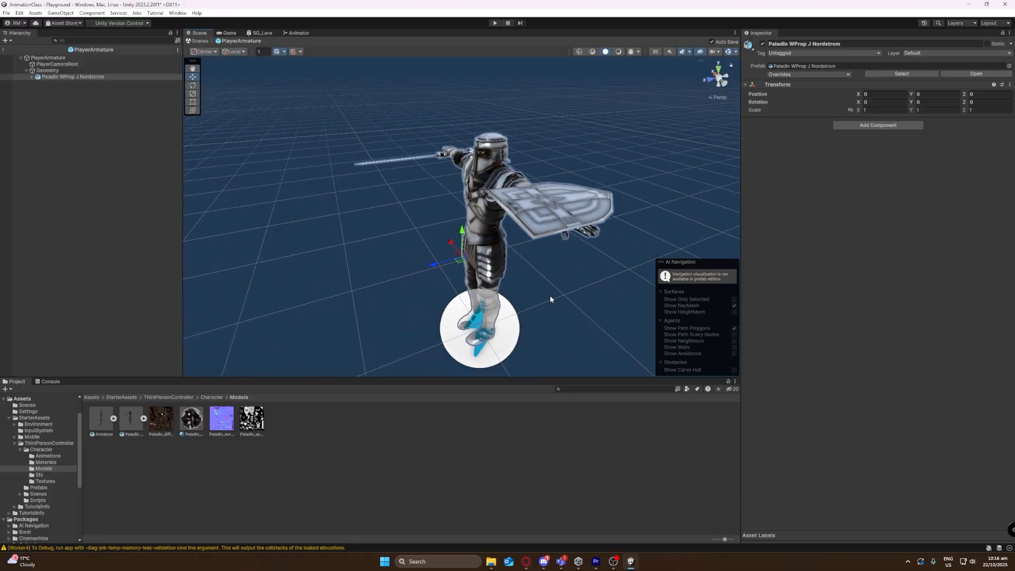
# Examine the Paladin's child parts under Geometry and view the model from behind in the PlayerArmature prefab.
pyautogui.scroll(-3, 541, 292)
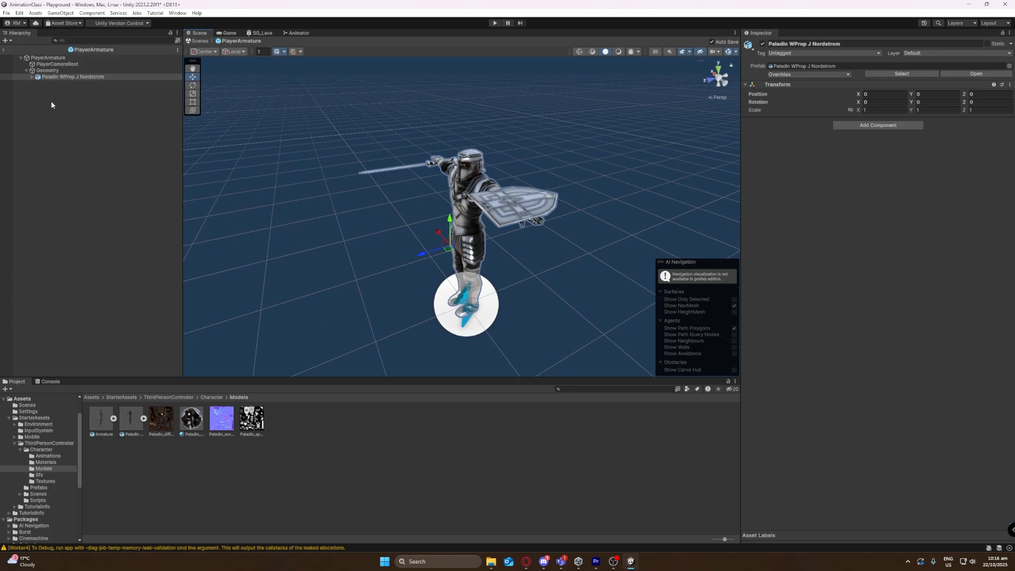
pyautogui.click(31, 78)
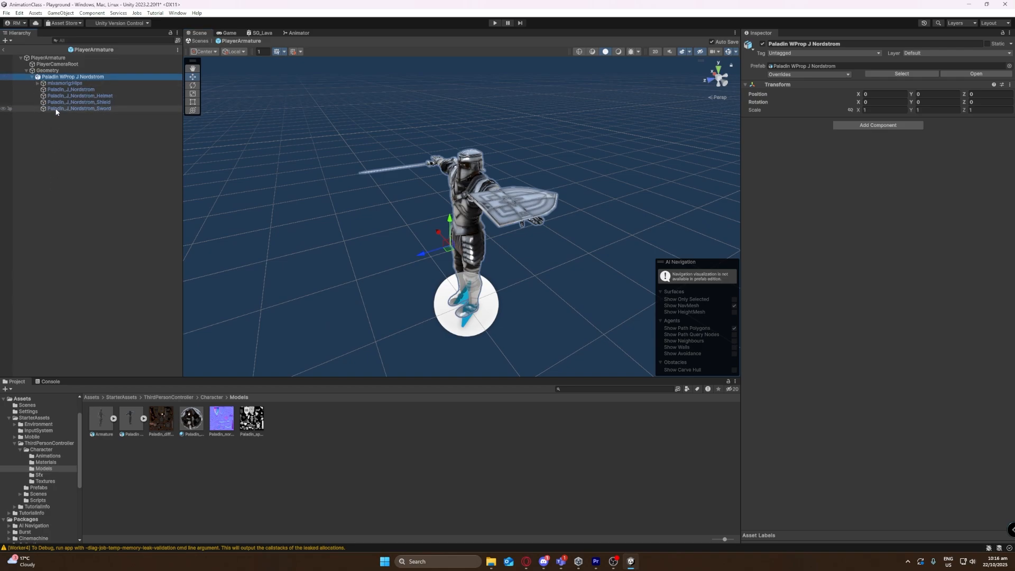
pyautogui.click(32, 77)
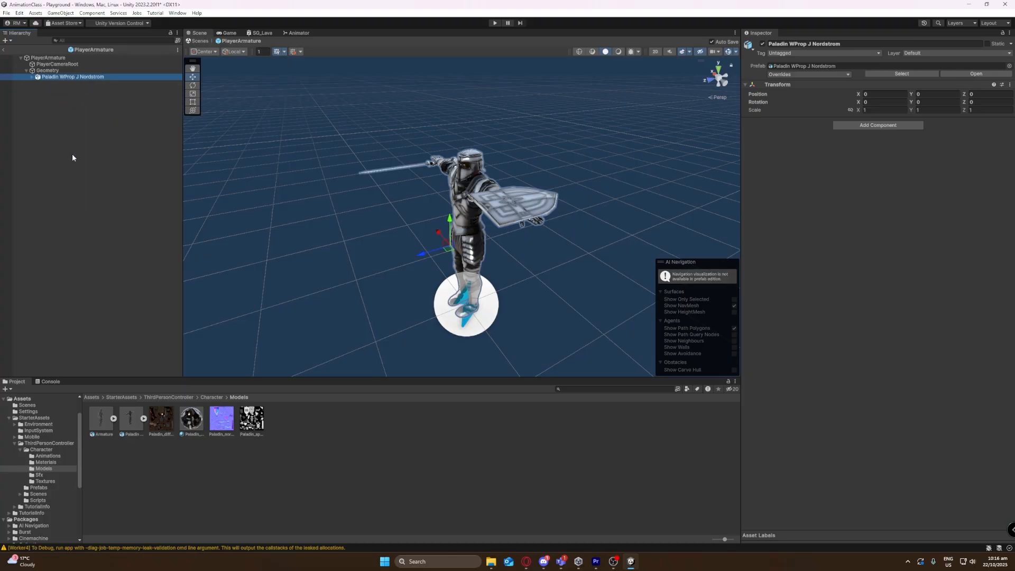
pyautogui.click(263, 207)
pyautogui.keyDown('alt'); pyautogui.moveTo(328, 213); pyautogui.dragTo(100, 209); pyautogui.keyUp('alt')
pyautogui.scroll(-1, 101, 210)
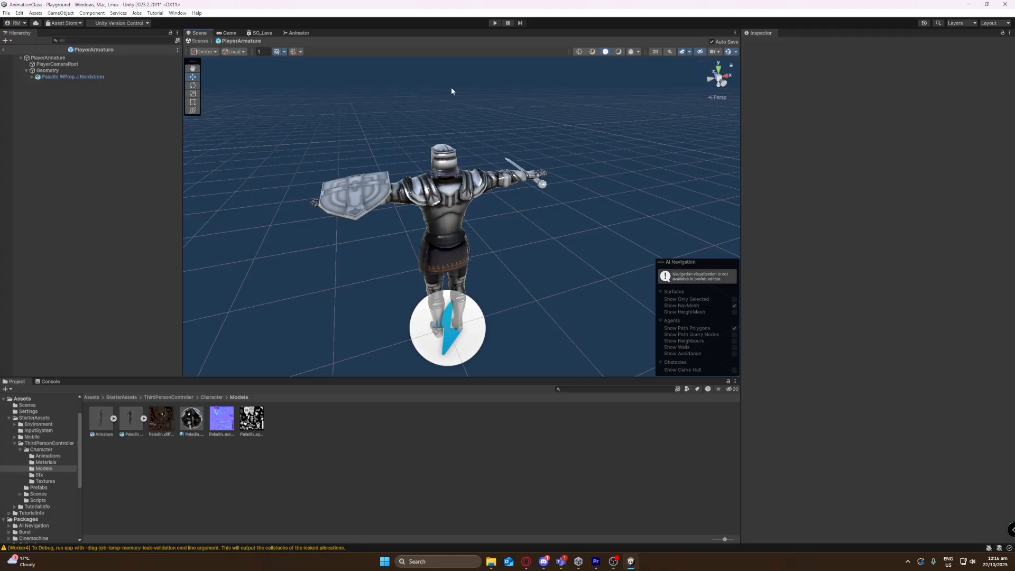
# Play-test the Playground scene by walking the Paladin in several directions to check its animation, and stop play mode.
pyautogui.click(494, 23)
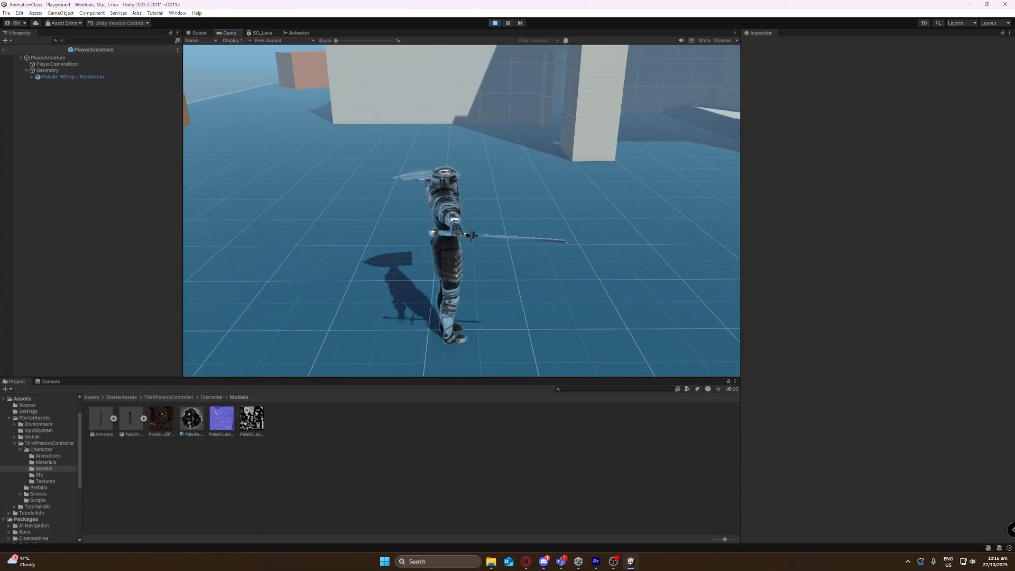
pyautogui.press('w')
pyautogui.press('a')
pyautogui.press('d')
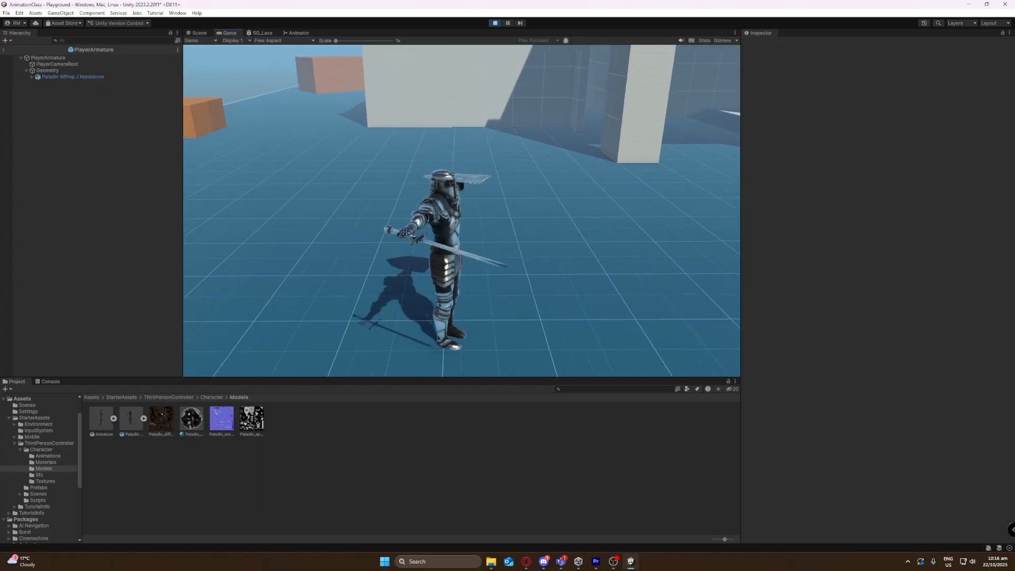
pyautogui.press('w')
pyautogui.press('a')
pyautogui.press('w')
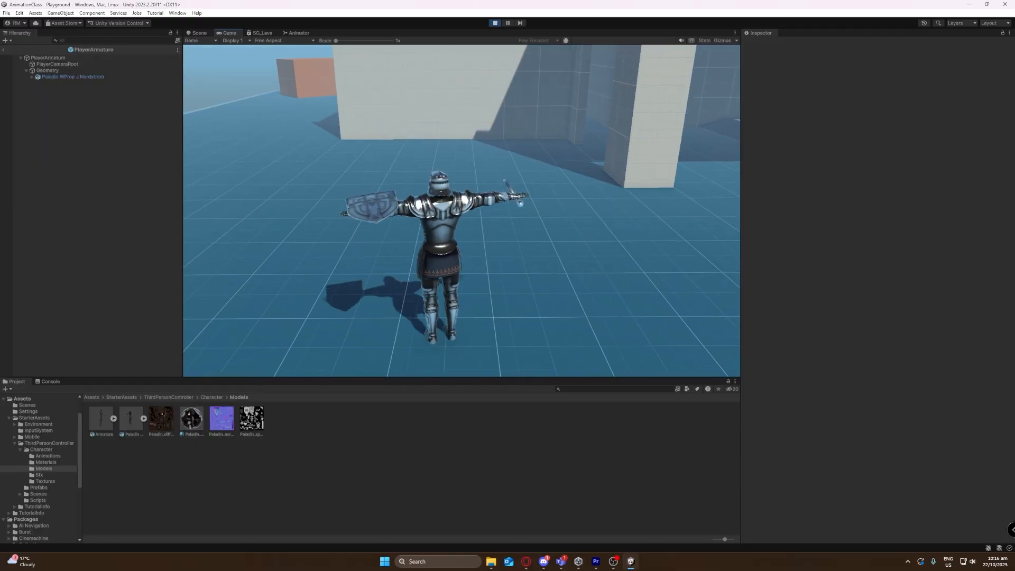
pyautogui.press('s')
pyautogui.press('d')
pyautogui.press('s')
pyautogui.press('Escape')
pyautogui.hotkey('ctrl', 'p')
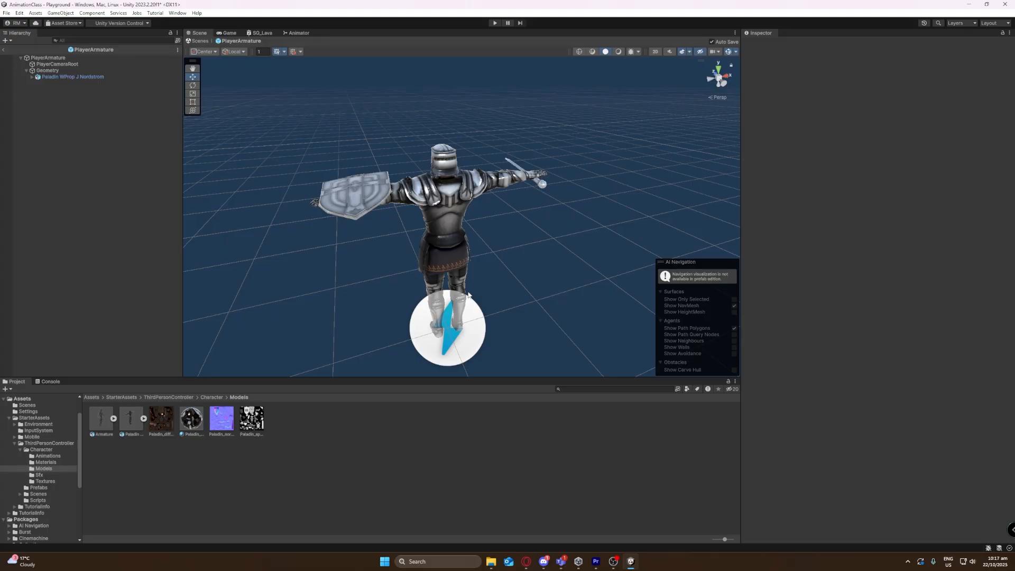
# Set the rig animation type of the Paladin model in Character/Models to Humanoid with an avatar created from this model, and apply it.
pyautogui.moveTo(475, 268); pyautogui.dragTo(481, 265, button='right')
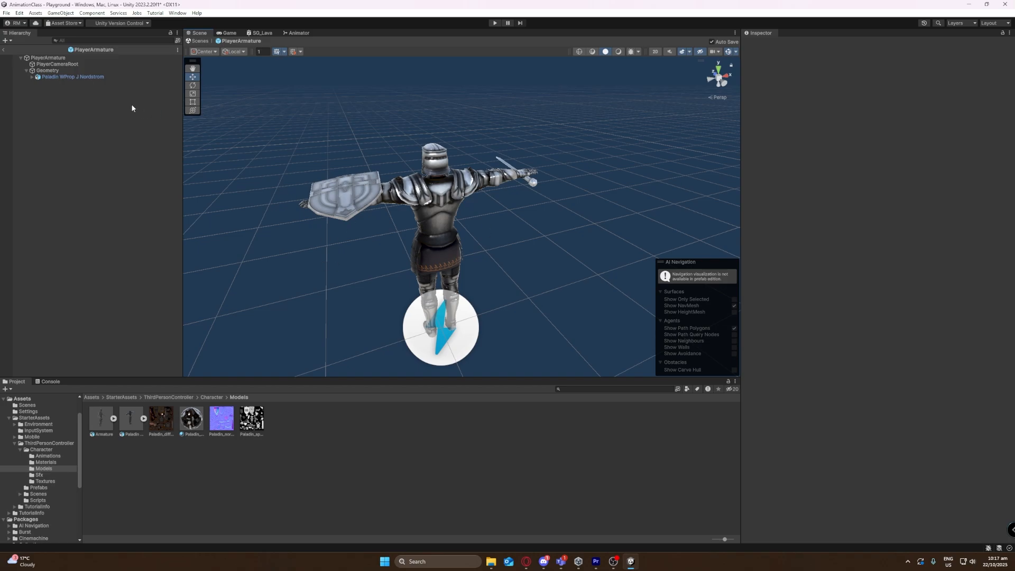
pyautogui.click(132, 420)
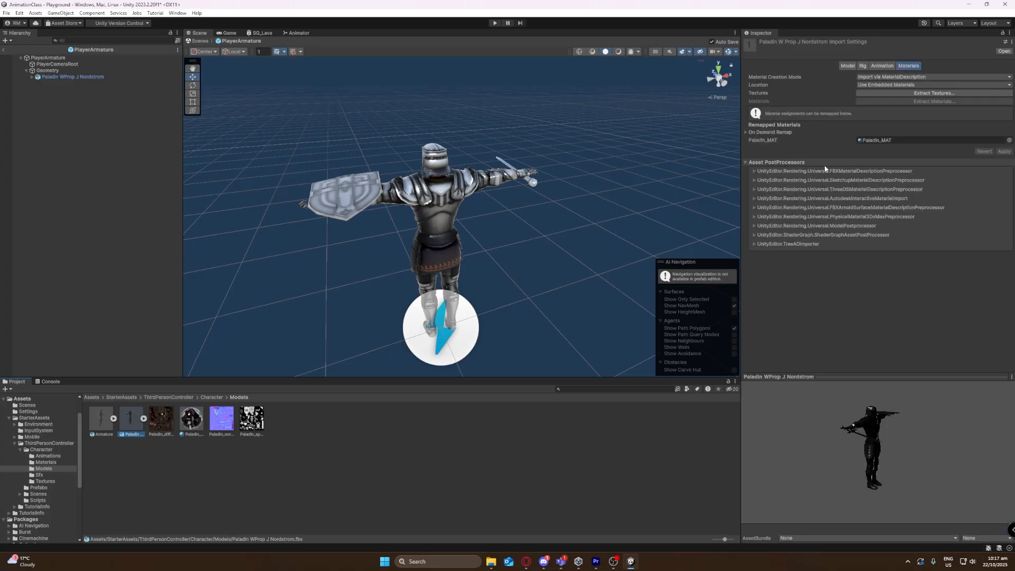
pyautogui.click(861, 66)
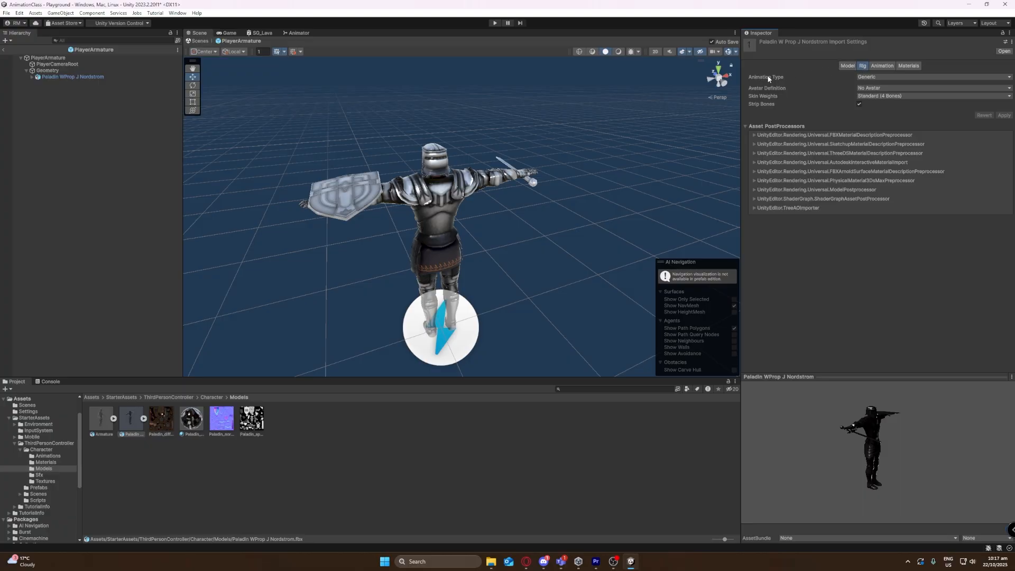
pyautogui.click(876, 77)
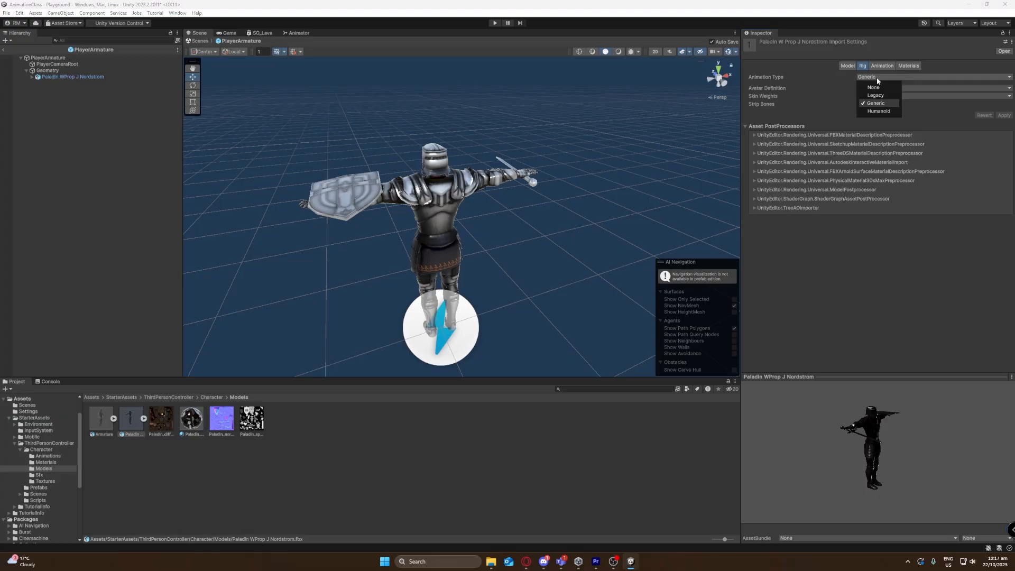
pyautogui.click(877, 111)
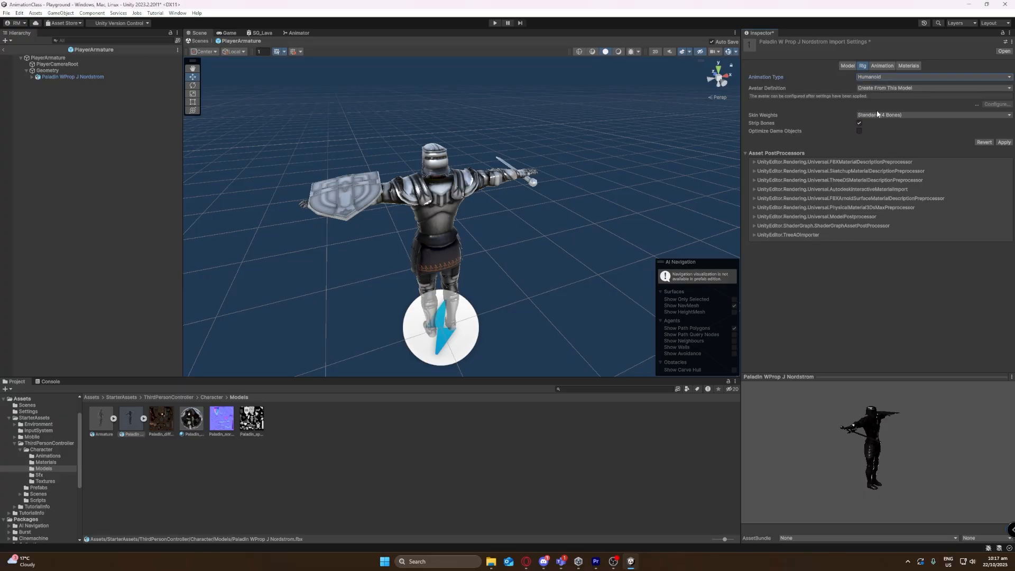
pyautogui.click(1004, 143)
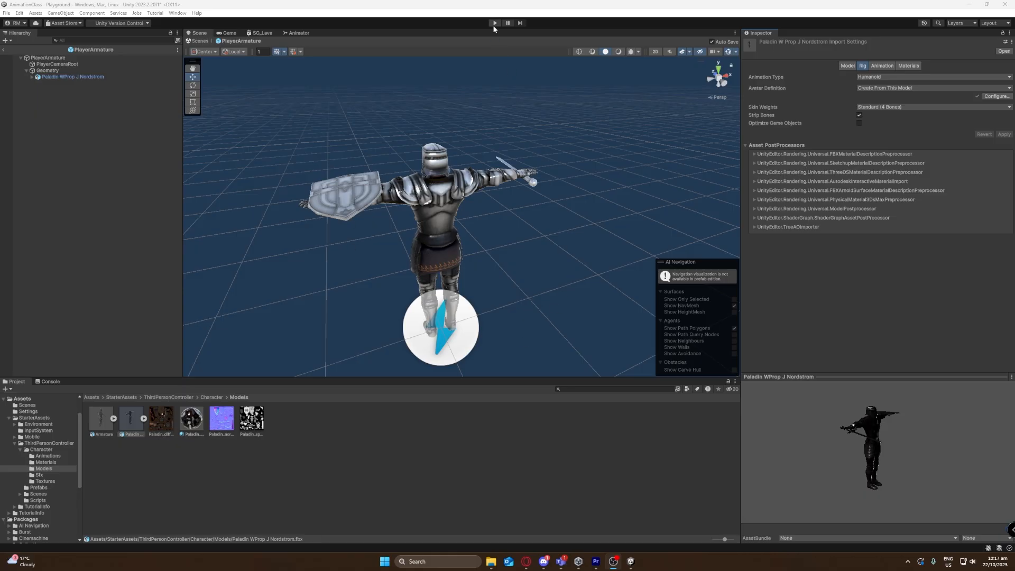
pyautogui.click(878, 66)
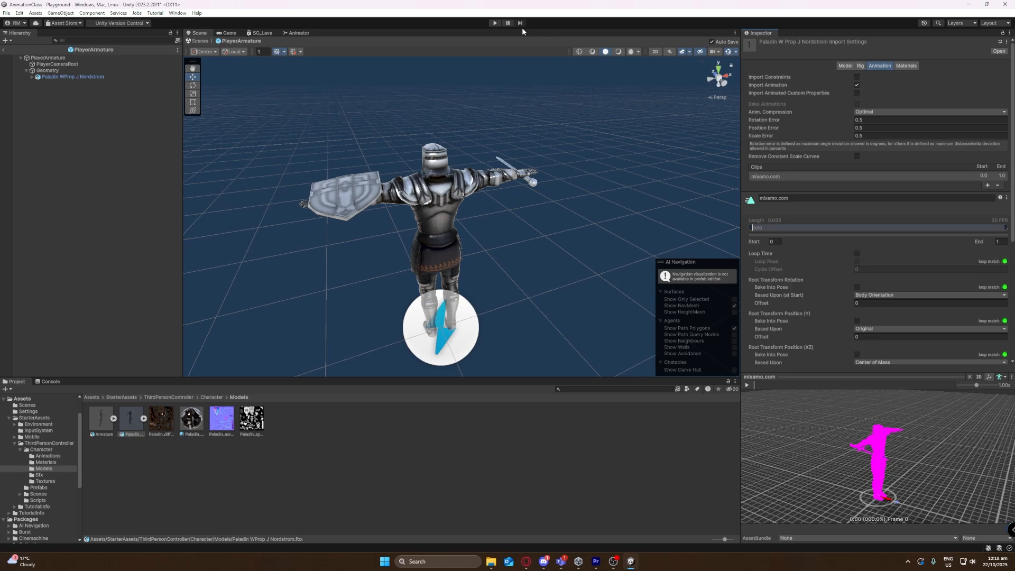
# Run the scene again with the Humanoid rig, move the Paladin around to check its animation, and stop play mode.
pyautogui.click(495, 23)
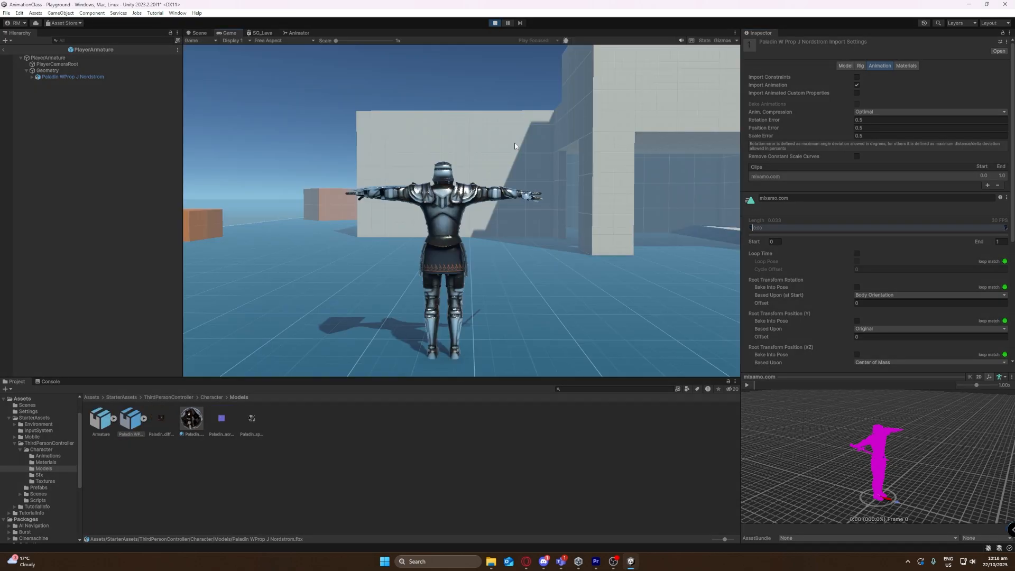
pyautogui.press('w')
pyautogui.press('d')
pyautogui.press('s')
pyautogui.press('a')
pyautogui.press('w')
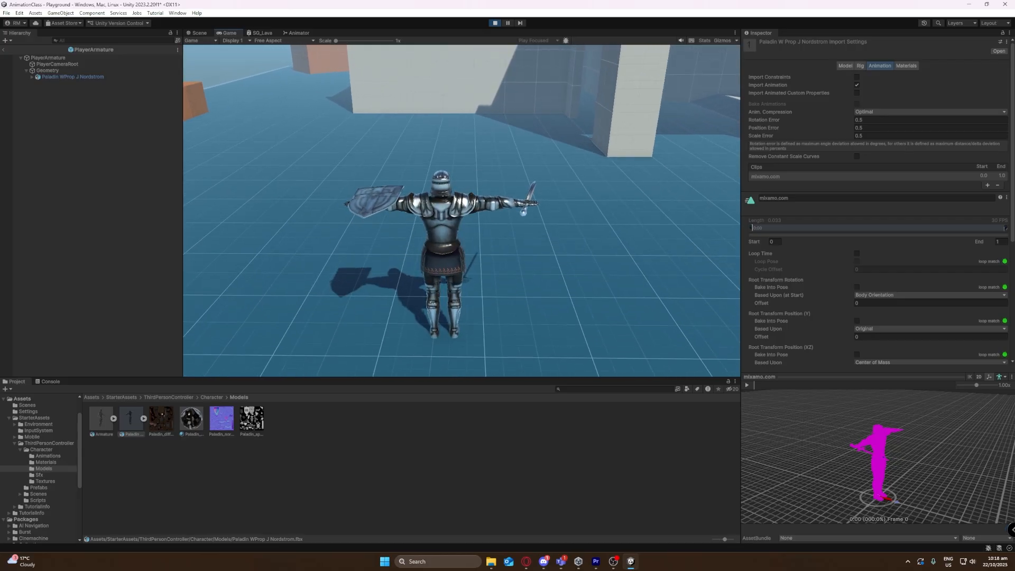
pyautogui.press('Escape')
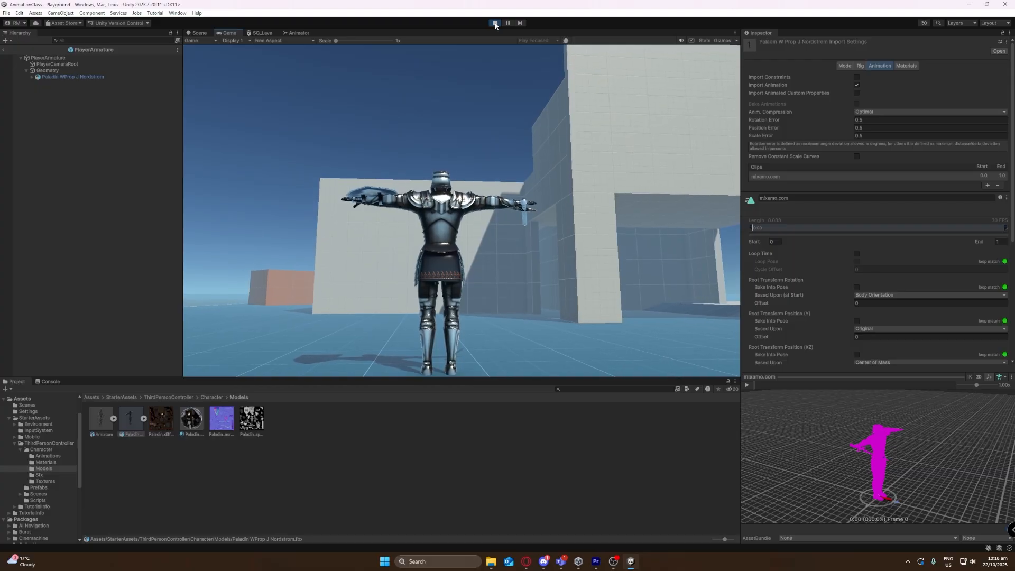
pyautogui.click(495, 23)
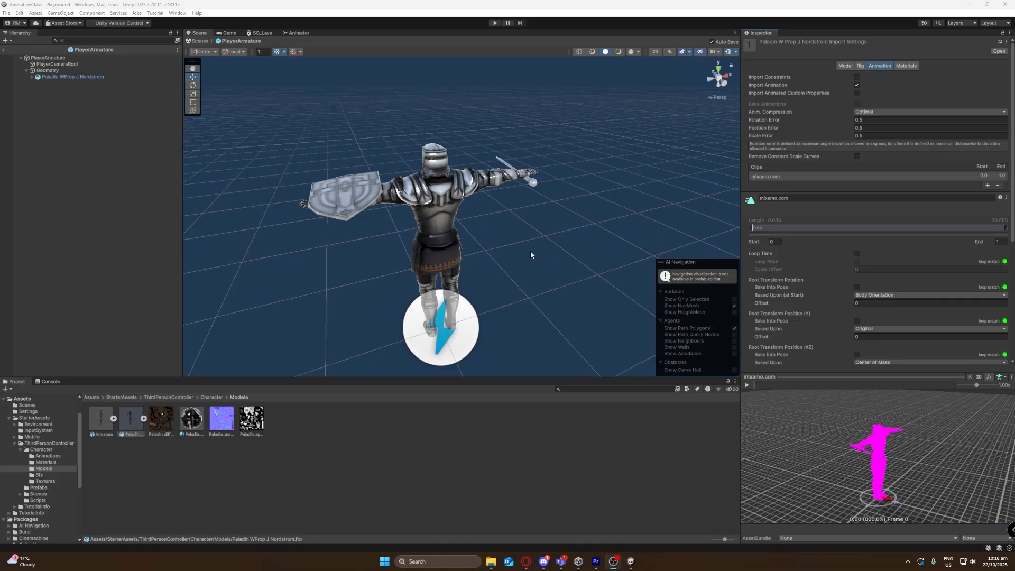
# Assign the Paladin model's avatar to the Animator of the PlayerArmature prefab in ThirdPersonController/Prefabs.
pyautogui.click(157, 398)
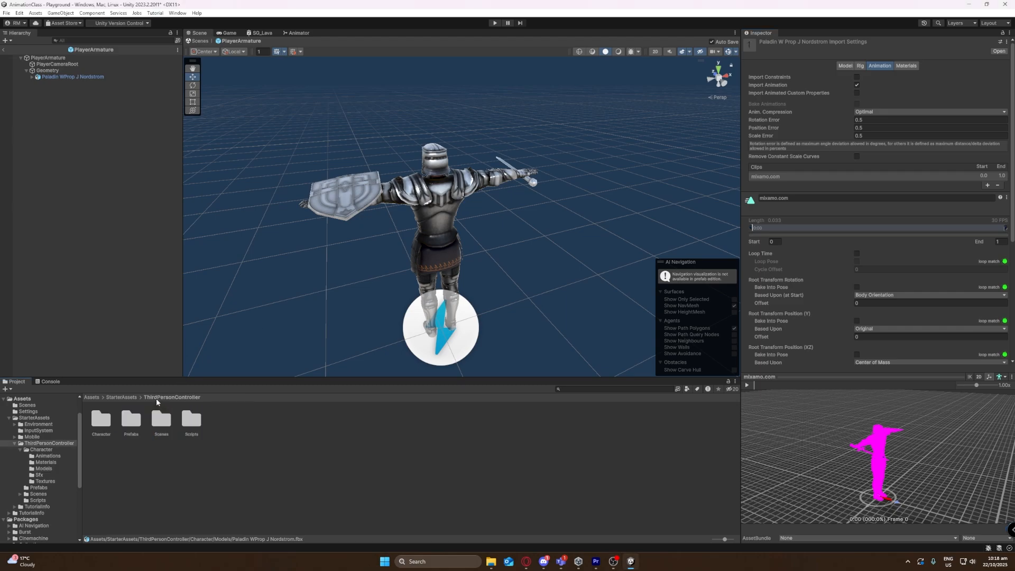
pyautogui.doubleClick(131, 420)
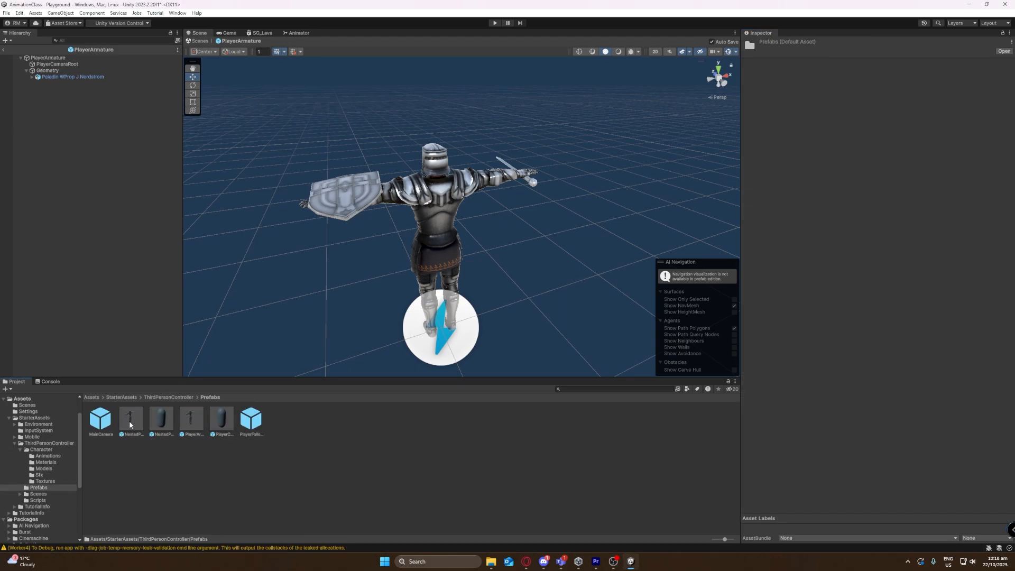
pyautogui.click(190, 417)
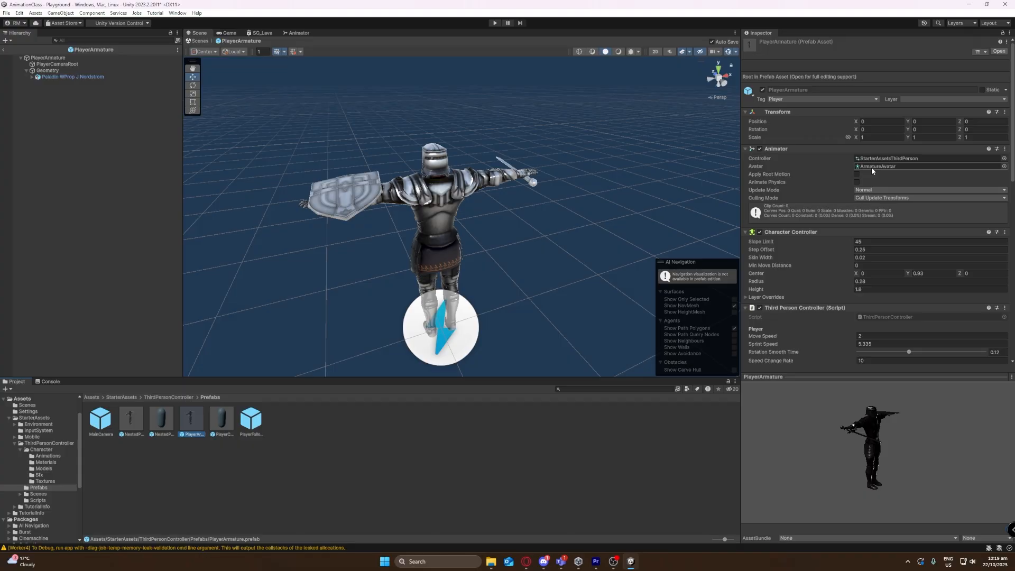
pyautogui.click(1004, 166)
pyautogui.click(953, 230)
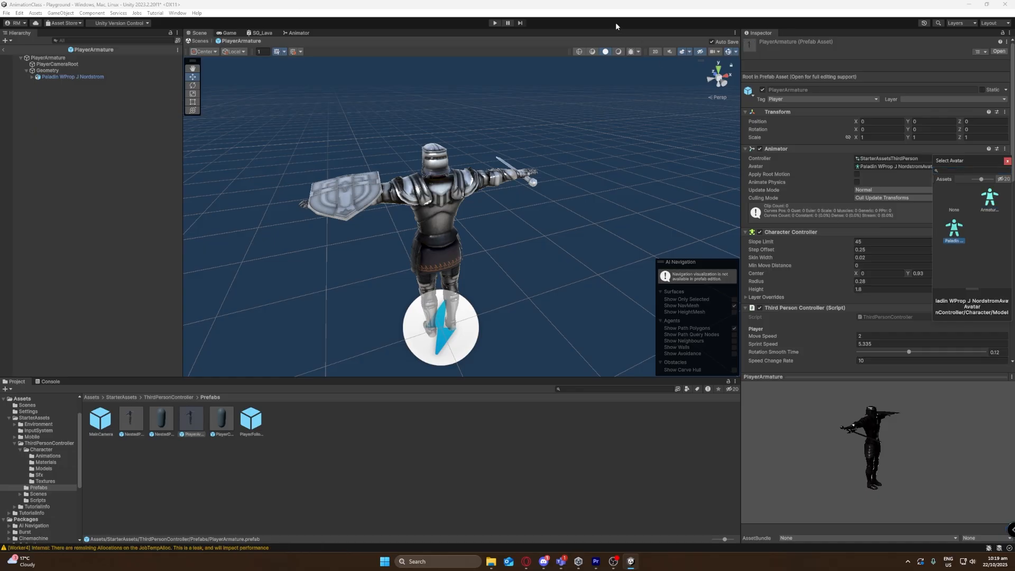
pyautogui.click(509, 11)
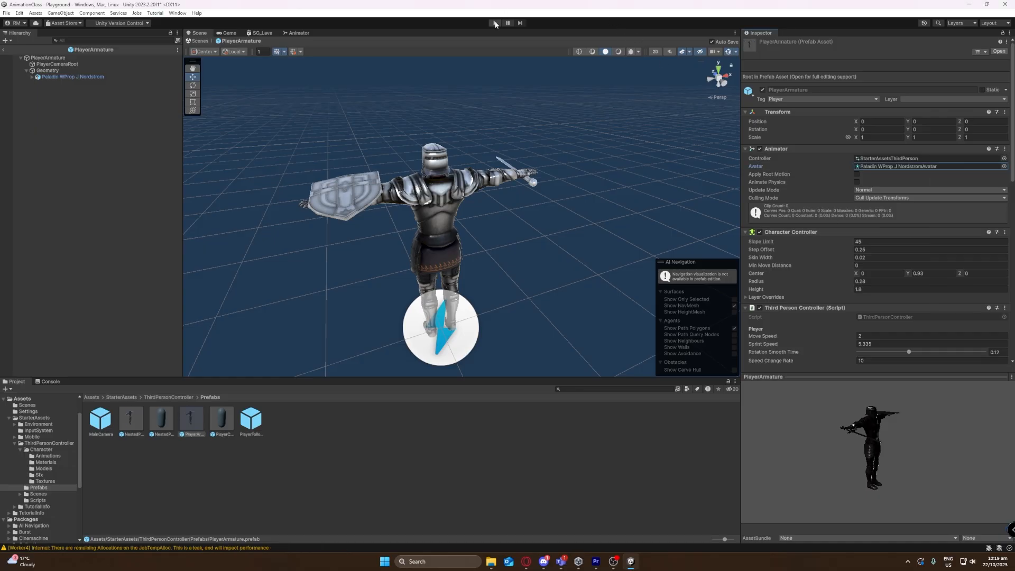
# Play-test the Paladin with its new avatar, checking the idle, running and jumping animations around the Playground.
pyautogui.click(494, 22)
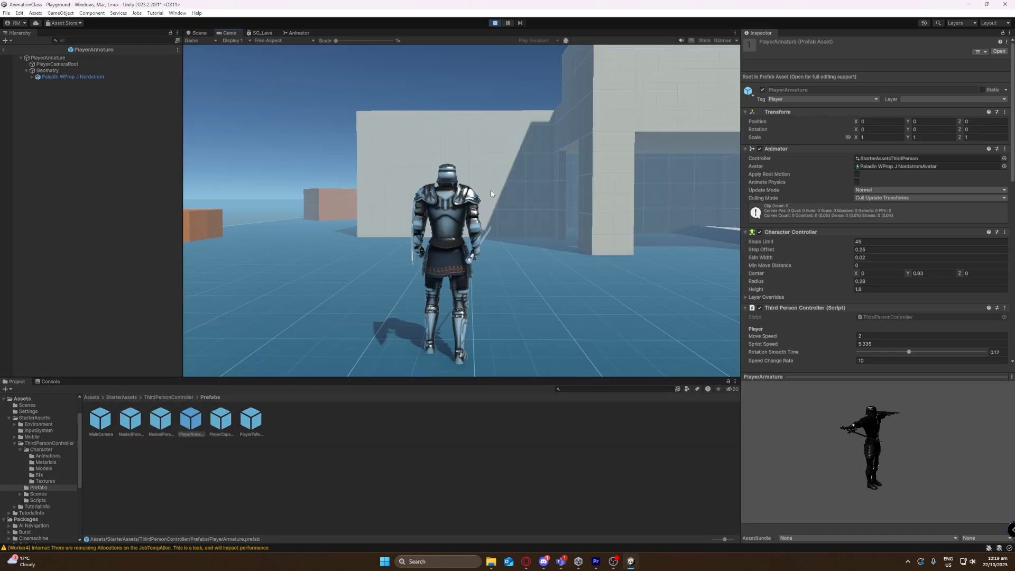
pyautogui.click(491, 190)
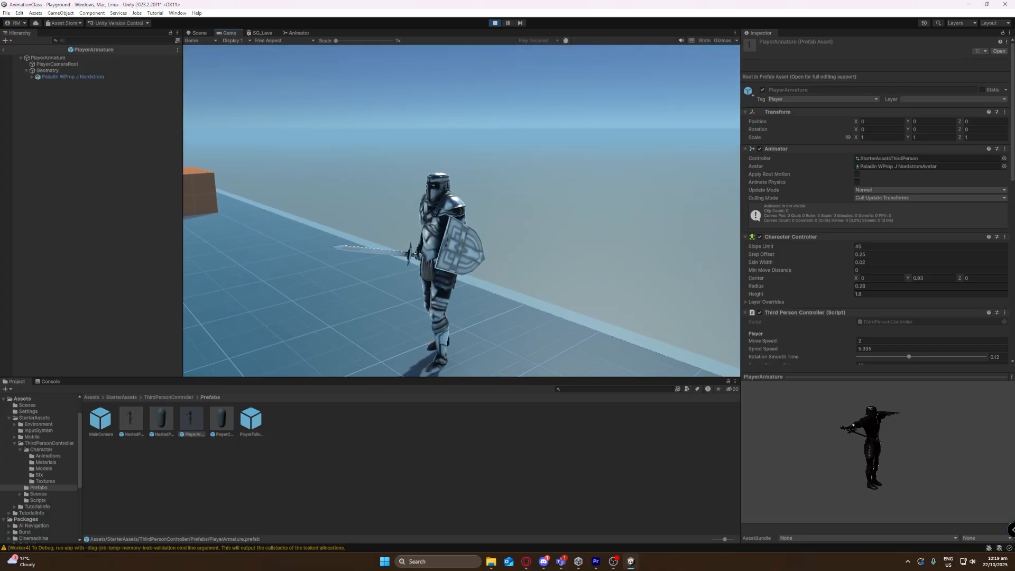
pyautogui.press('w')
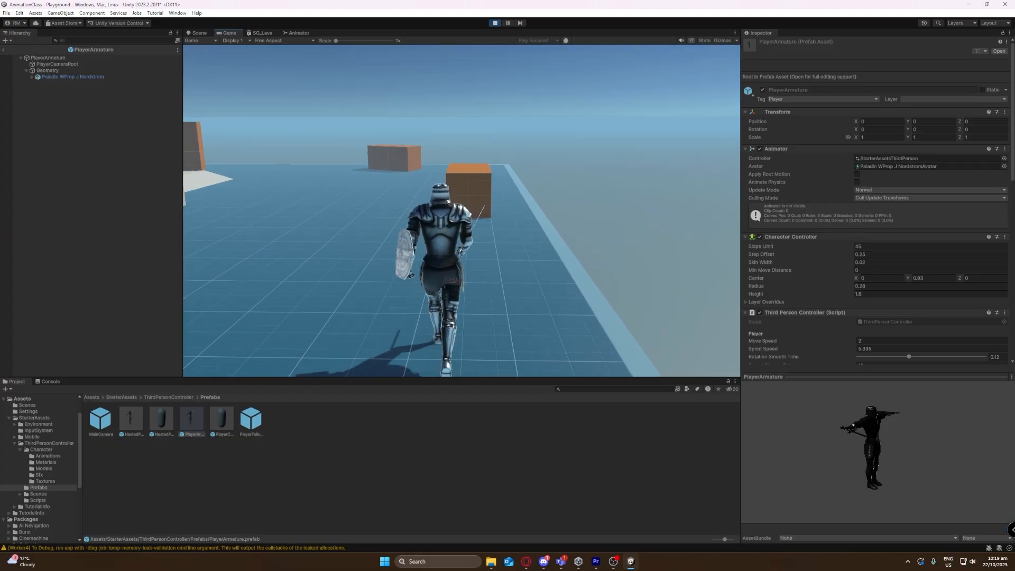
pyautogui.press('a')
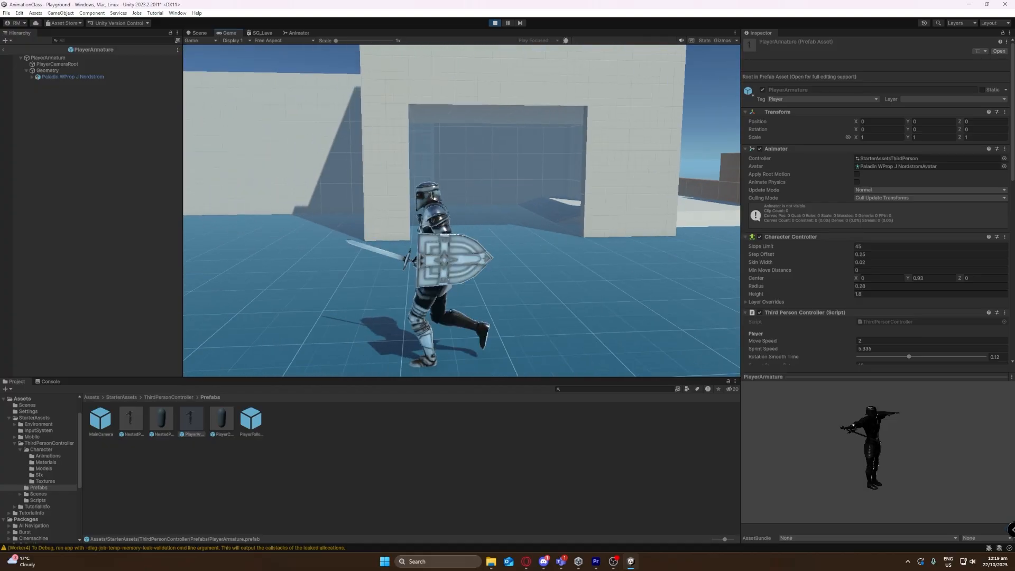
pyautogui.press('w')
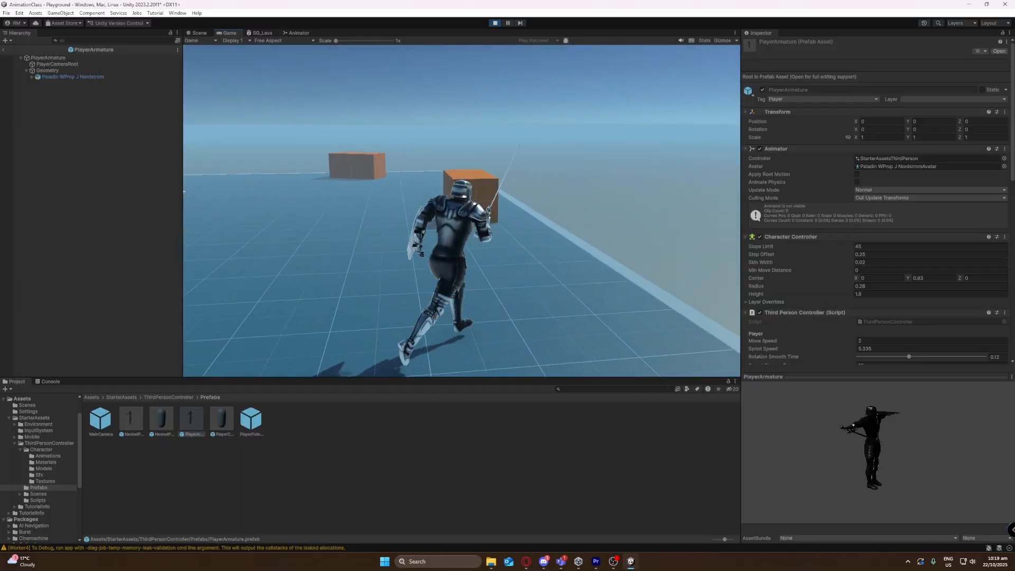
pyautogui.press('space')
pyautogui.press('space')
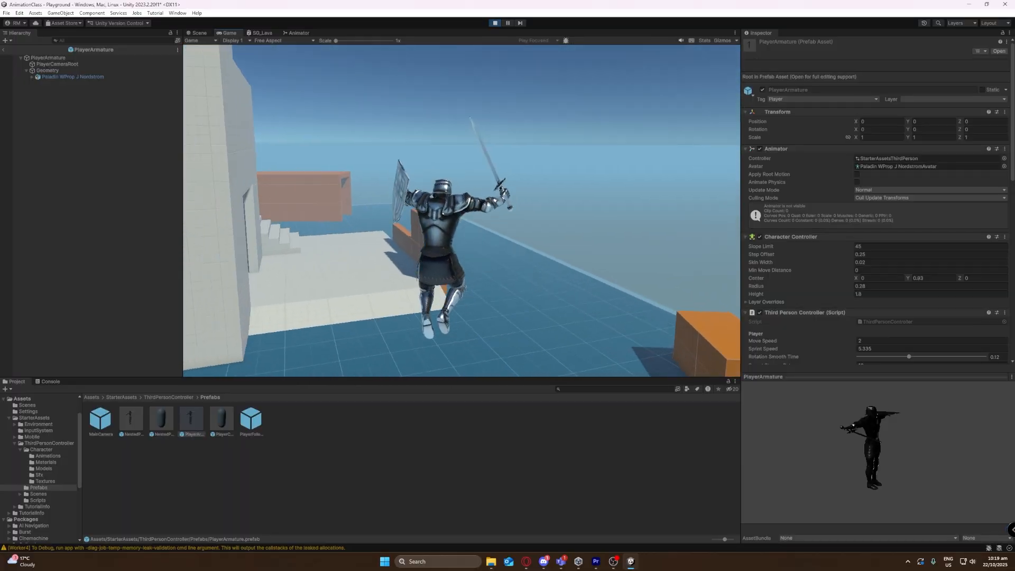
pyautogui.press('s')
pyautogui.press('w')
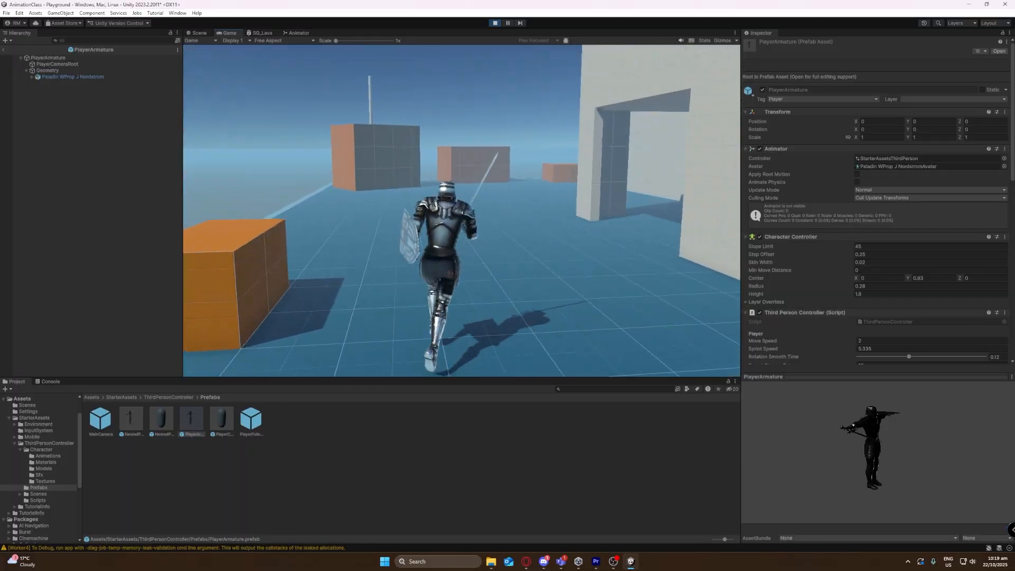
pyautogui.press('a')
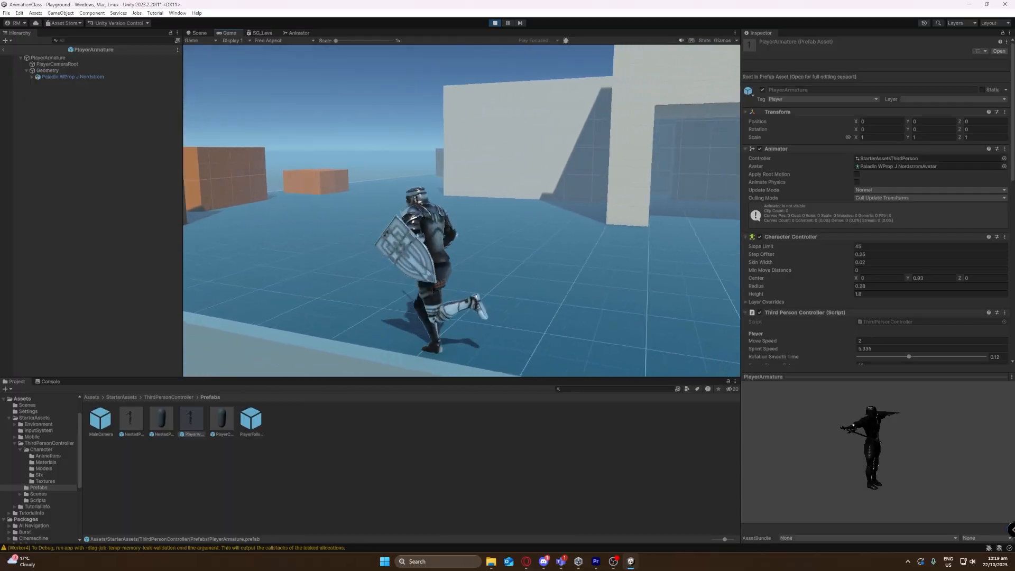
pyautogui.press('w')
pyautogui.press('Escape')
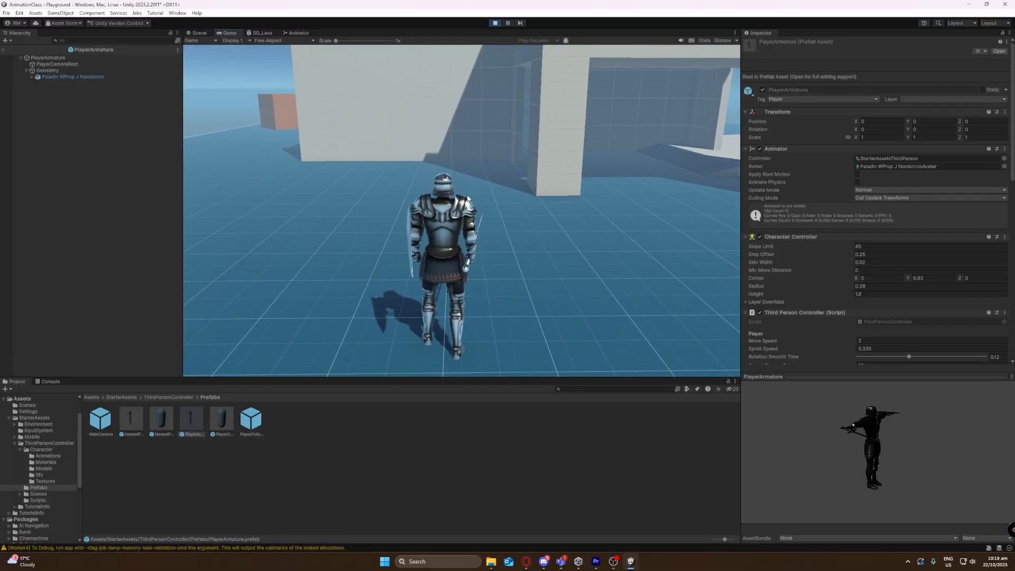